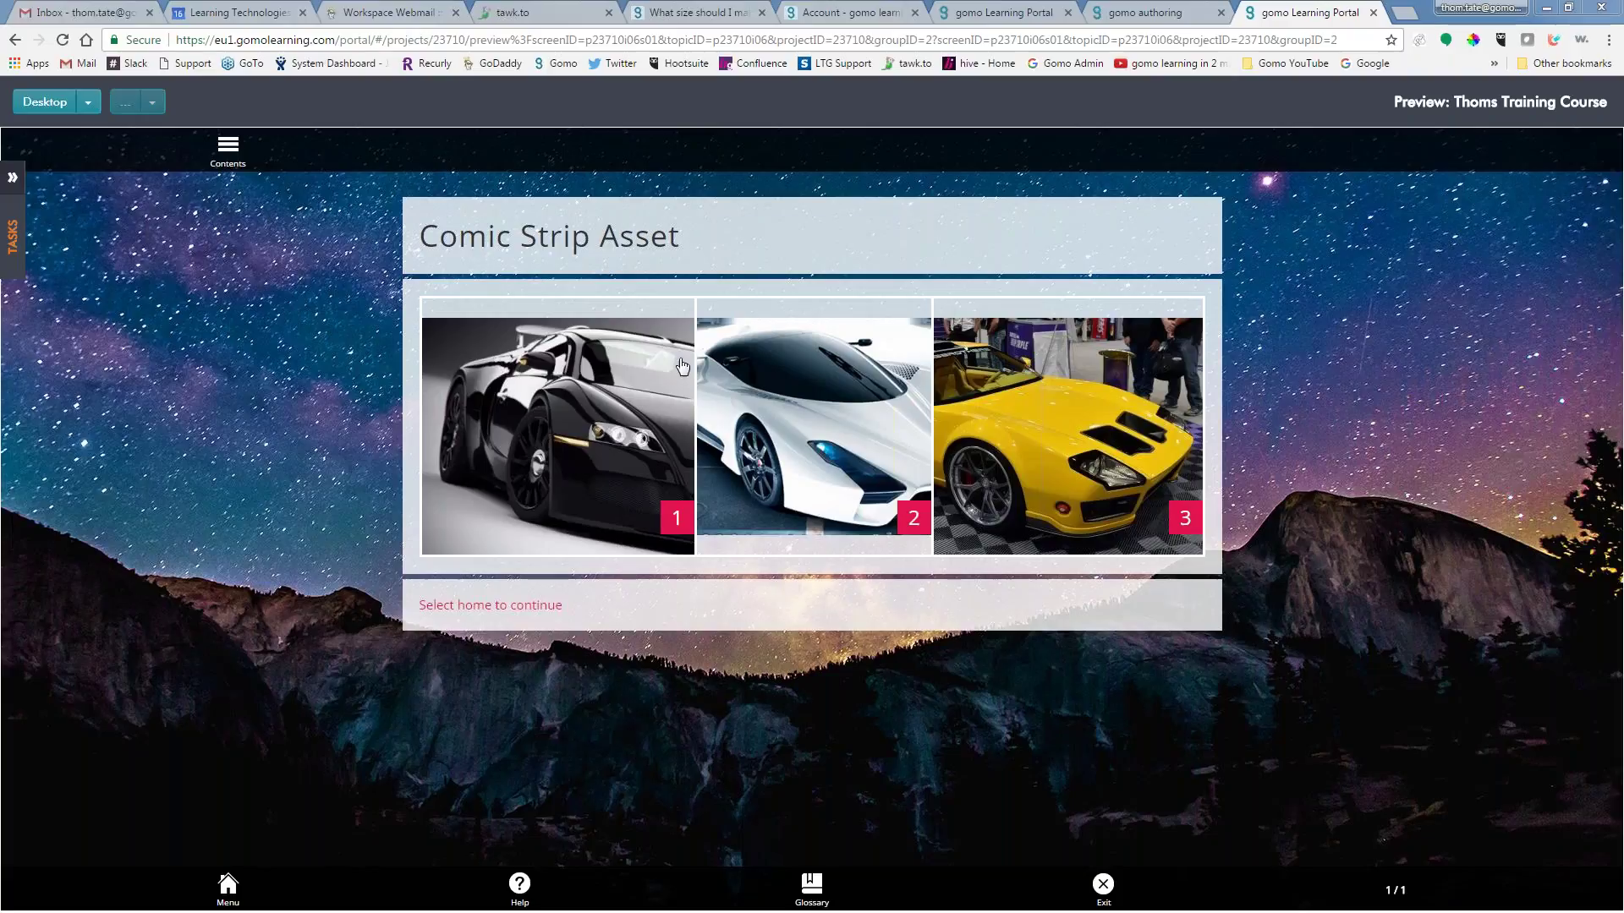
Show and dismiss the captions on badges 1, 2 and 3, then close the preview tab
left_click(677, 522)
left_click(868, 442)
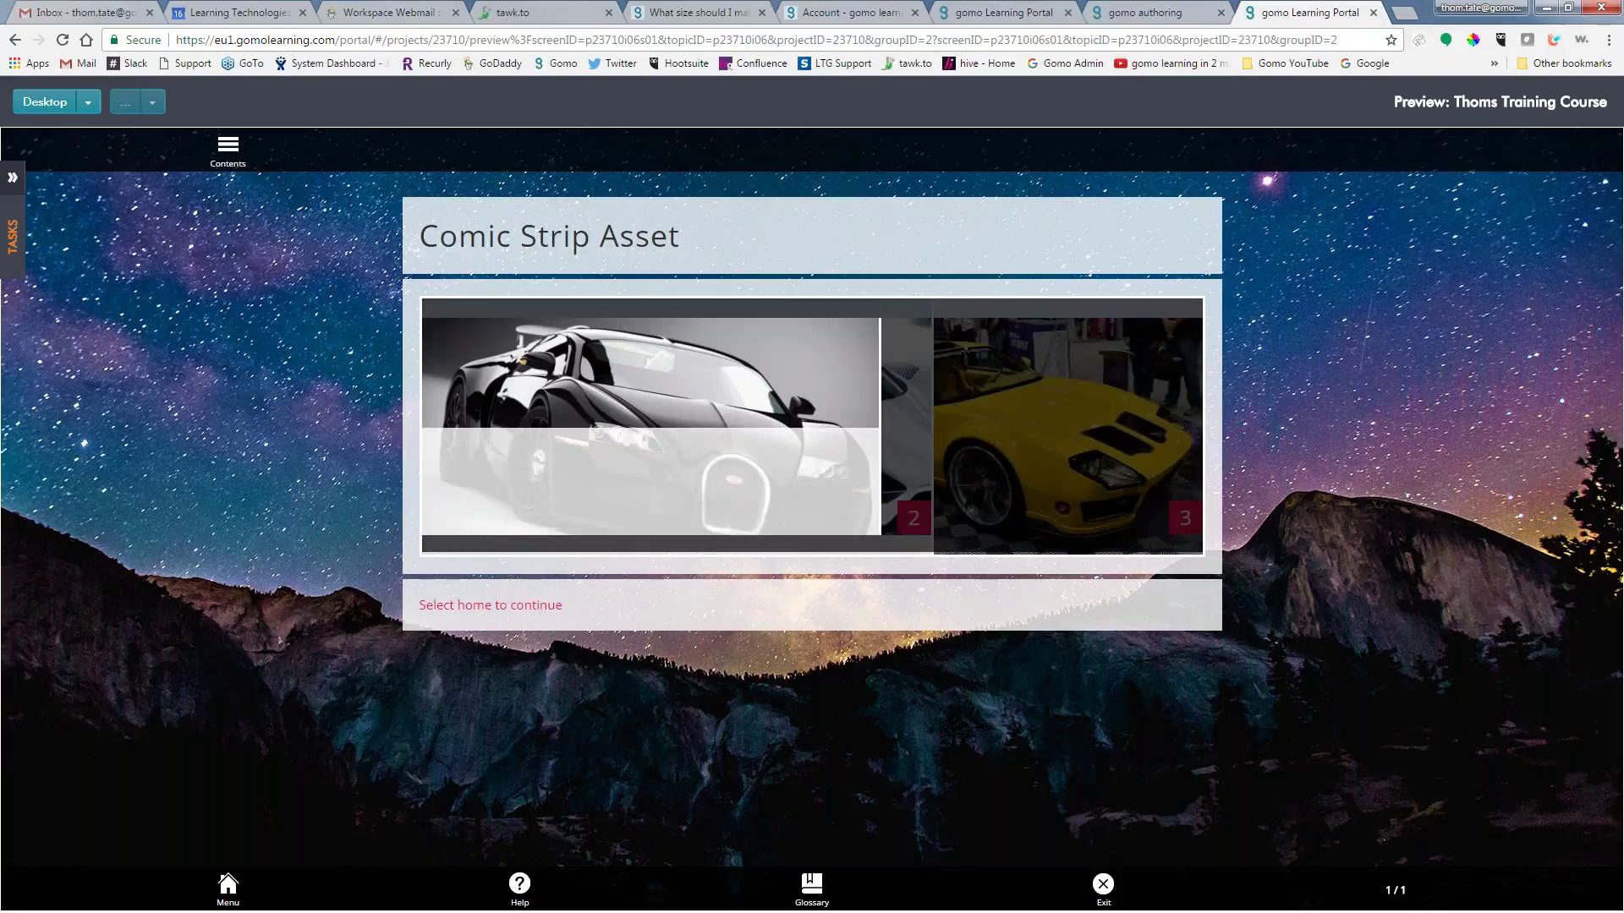
left_click(916, 514)
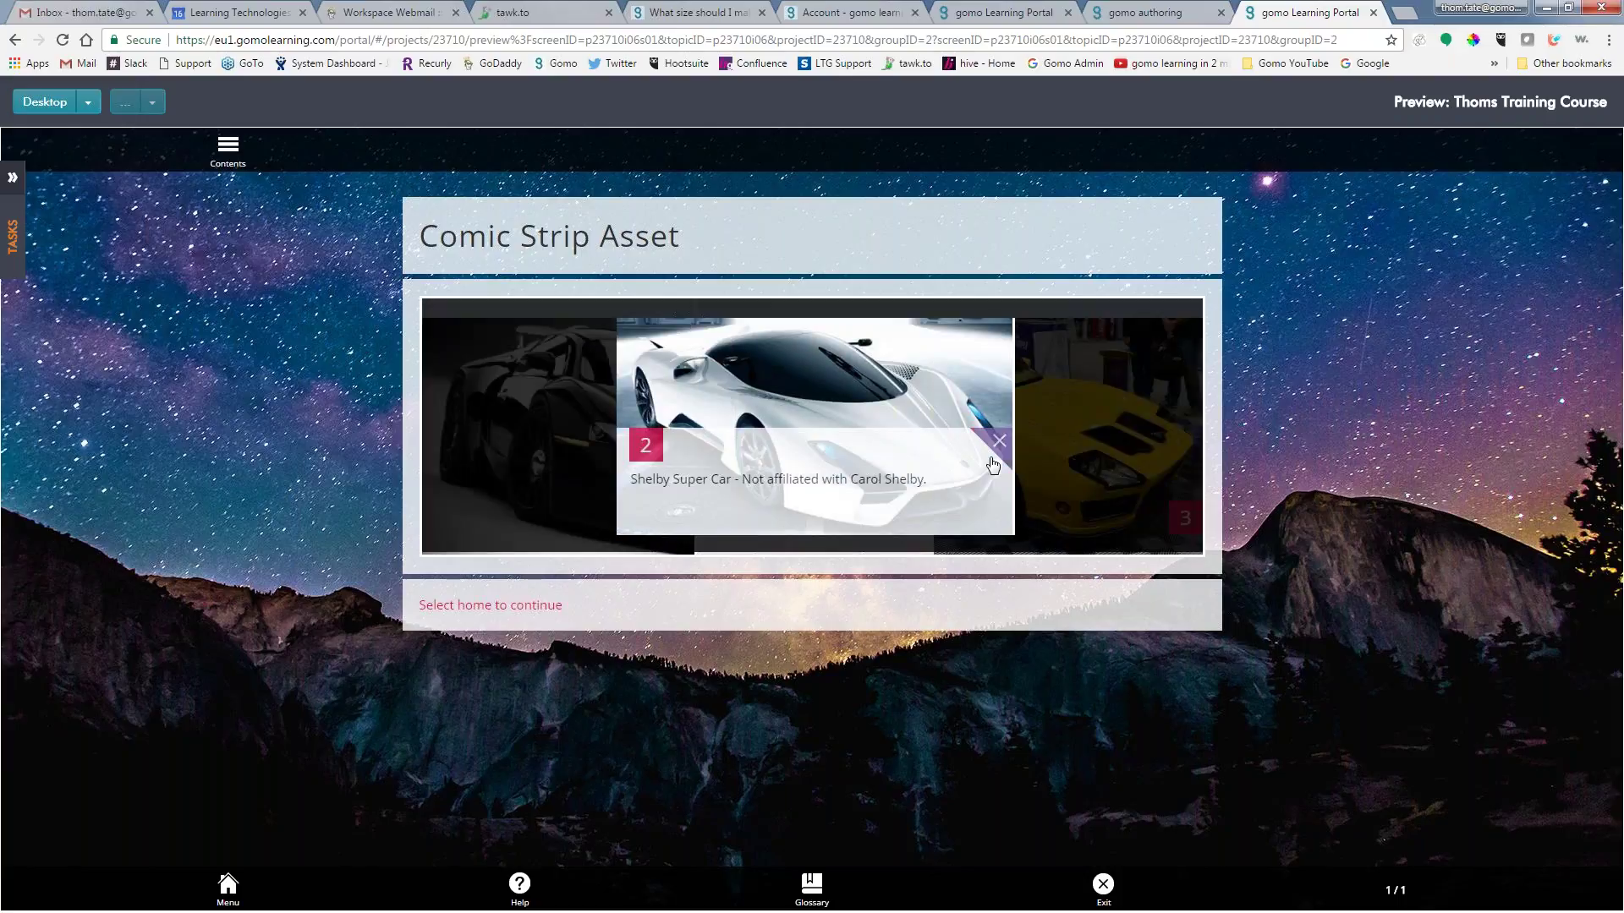
left_click(995, 452)
left_click(1030, 436)
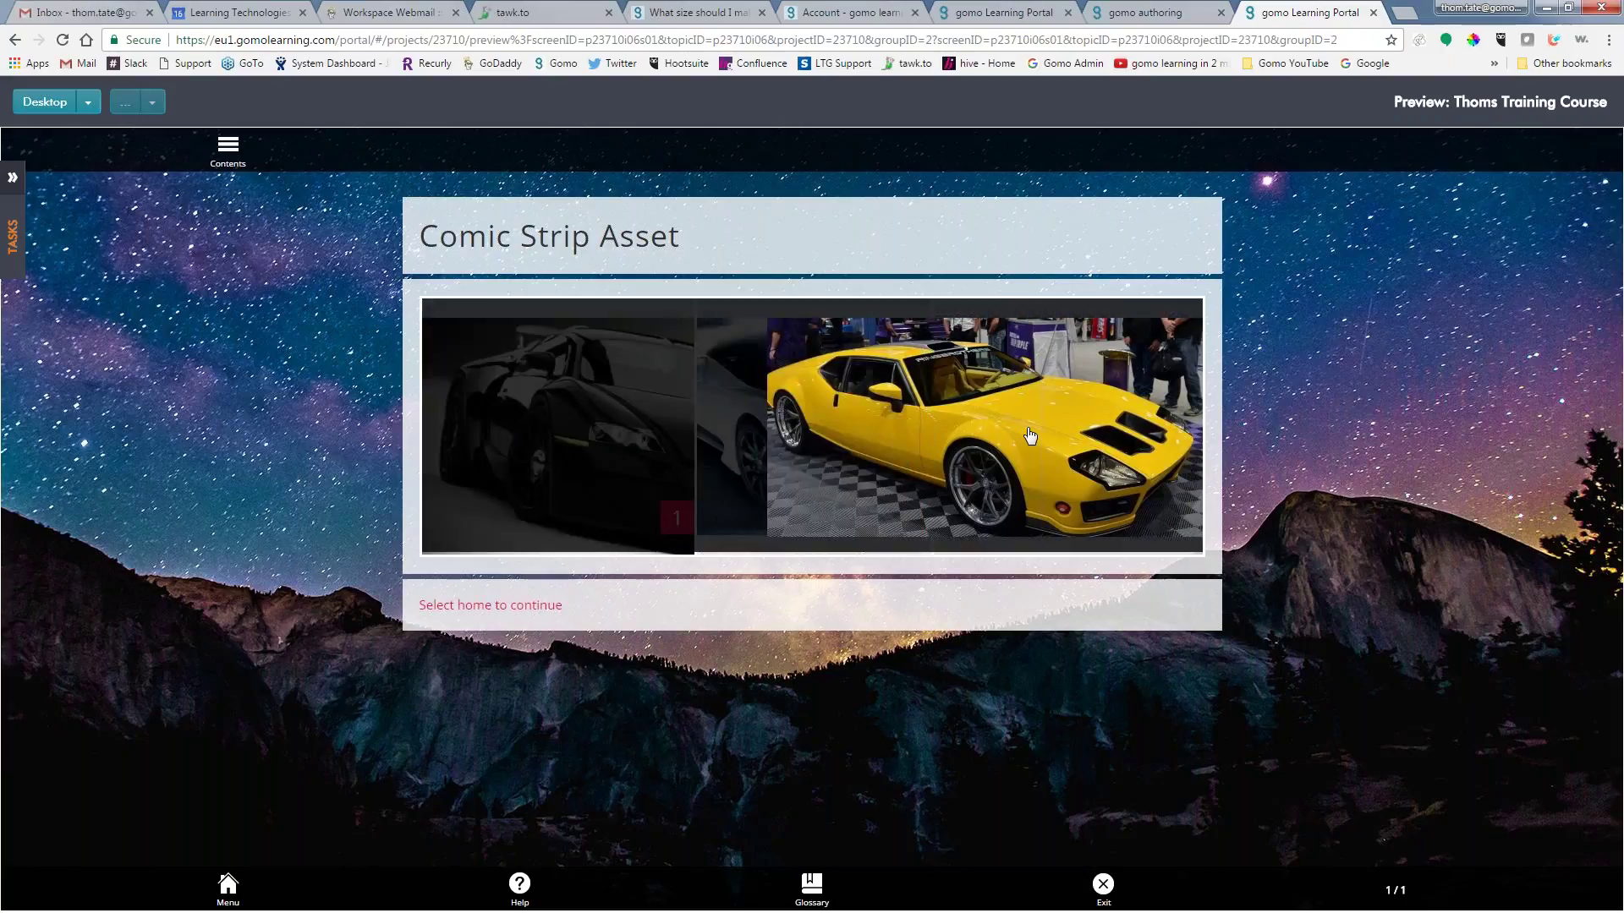
left_click(1166, 385)
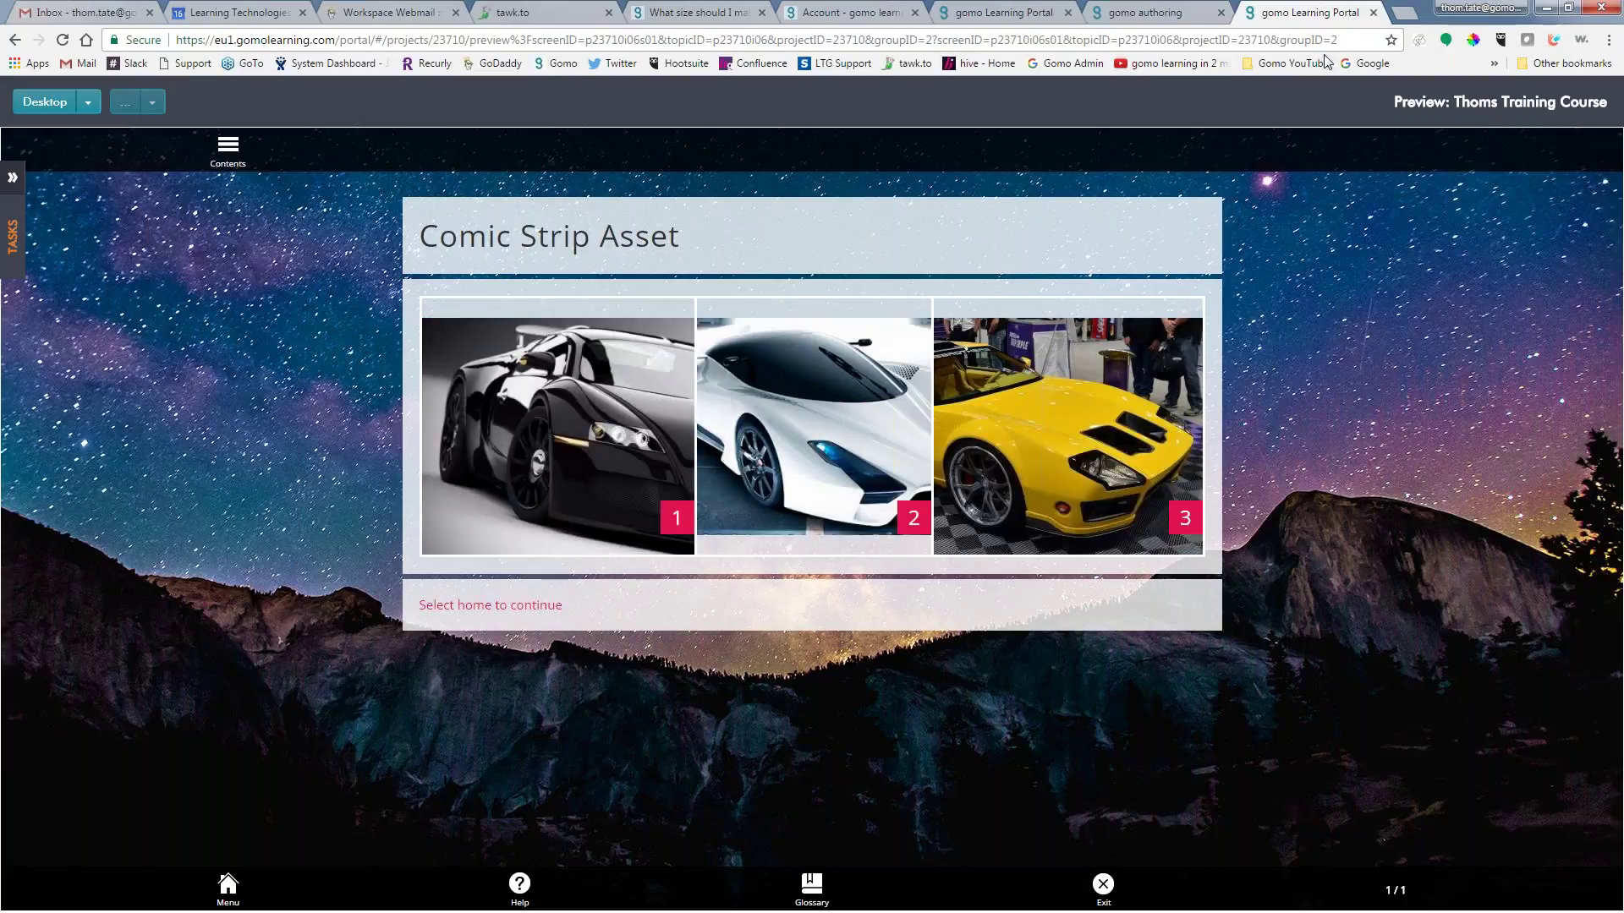
left_click(1373, 12)
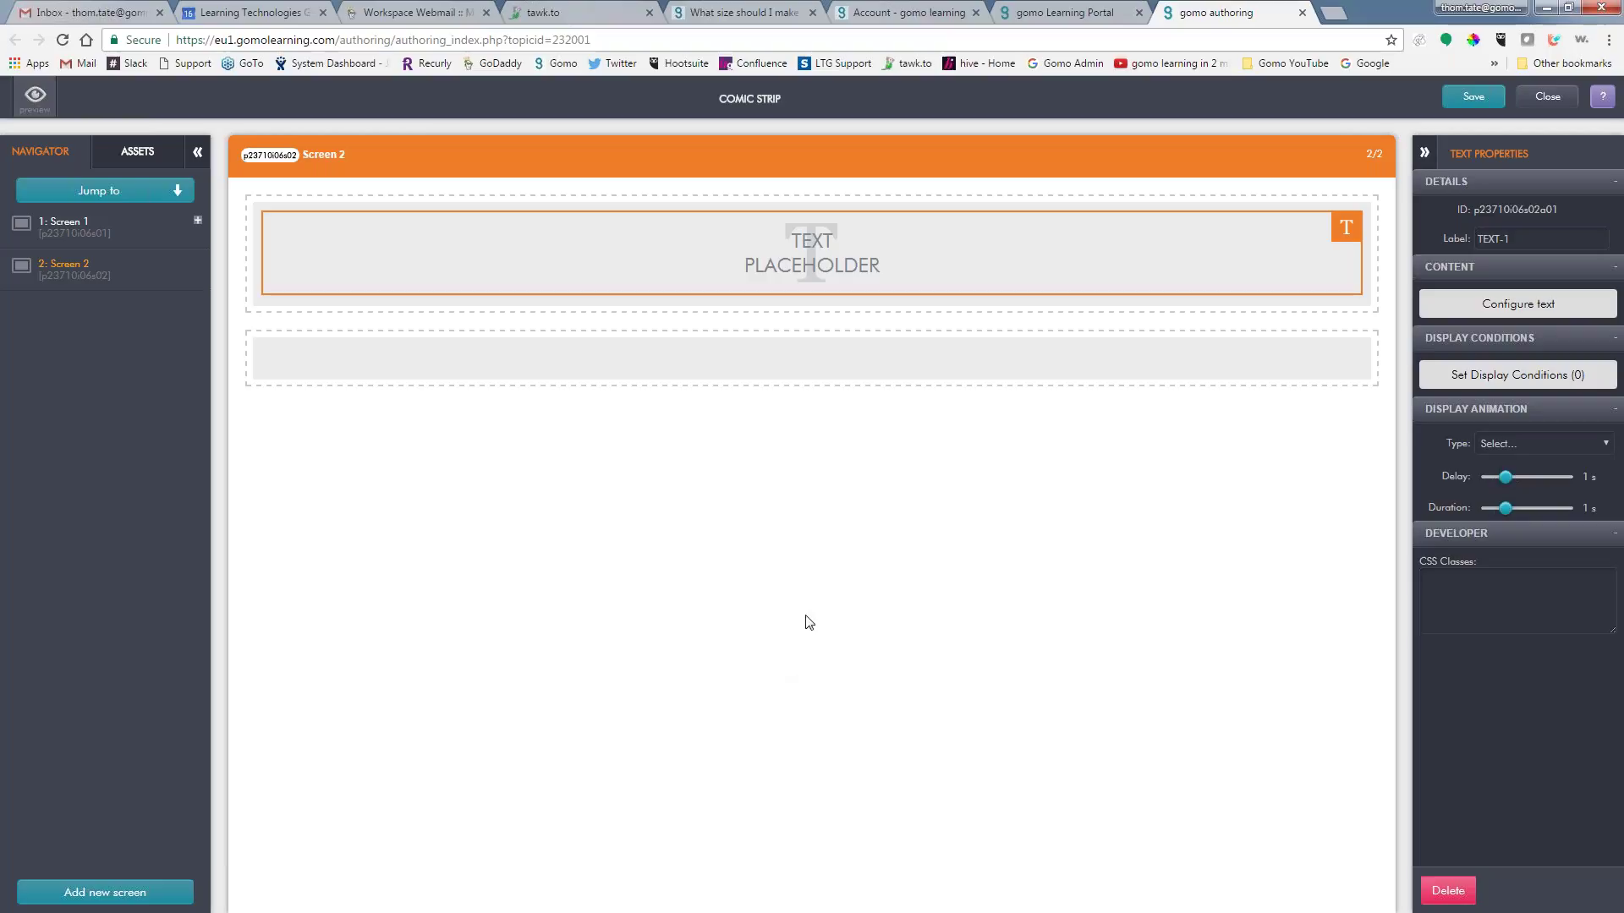
mouse_move(811, 253)
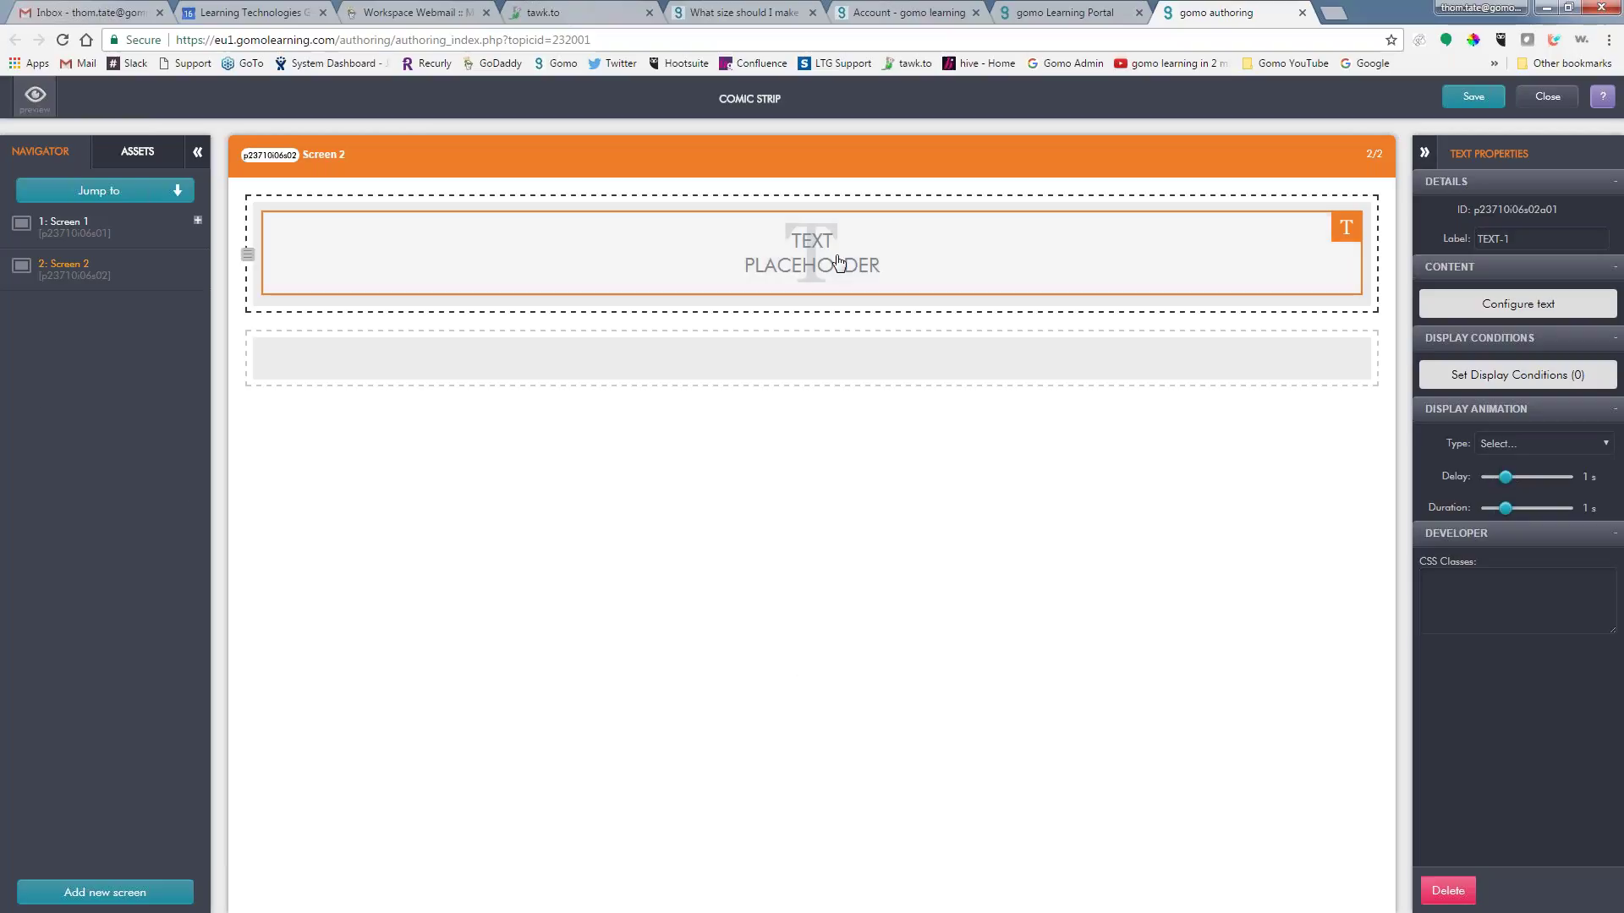
Enter 'These are nice cars' in the text block and select the empty second row
double_click(801, 255)
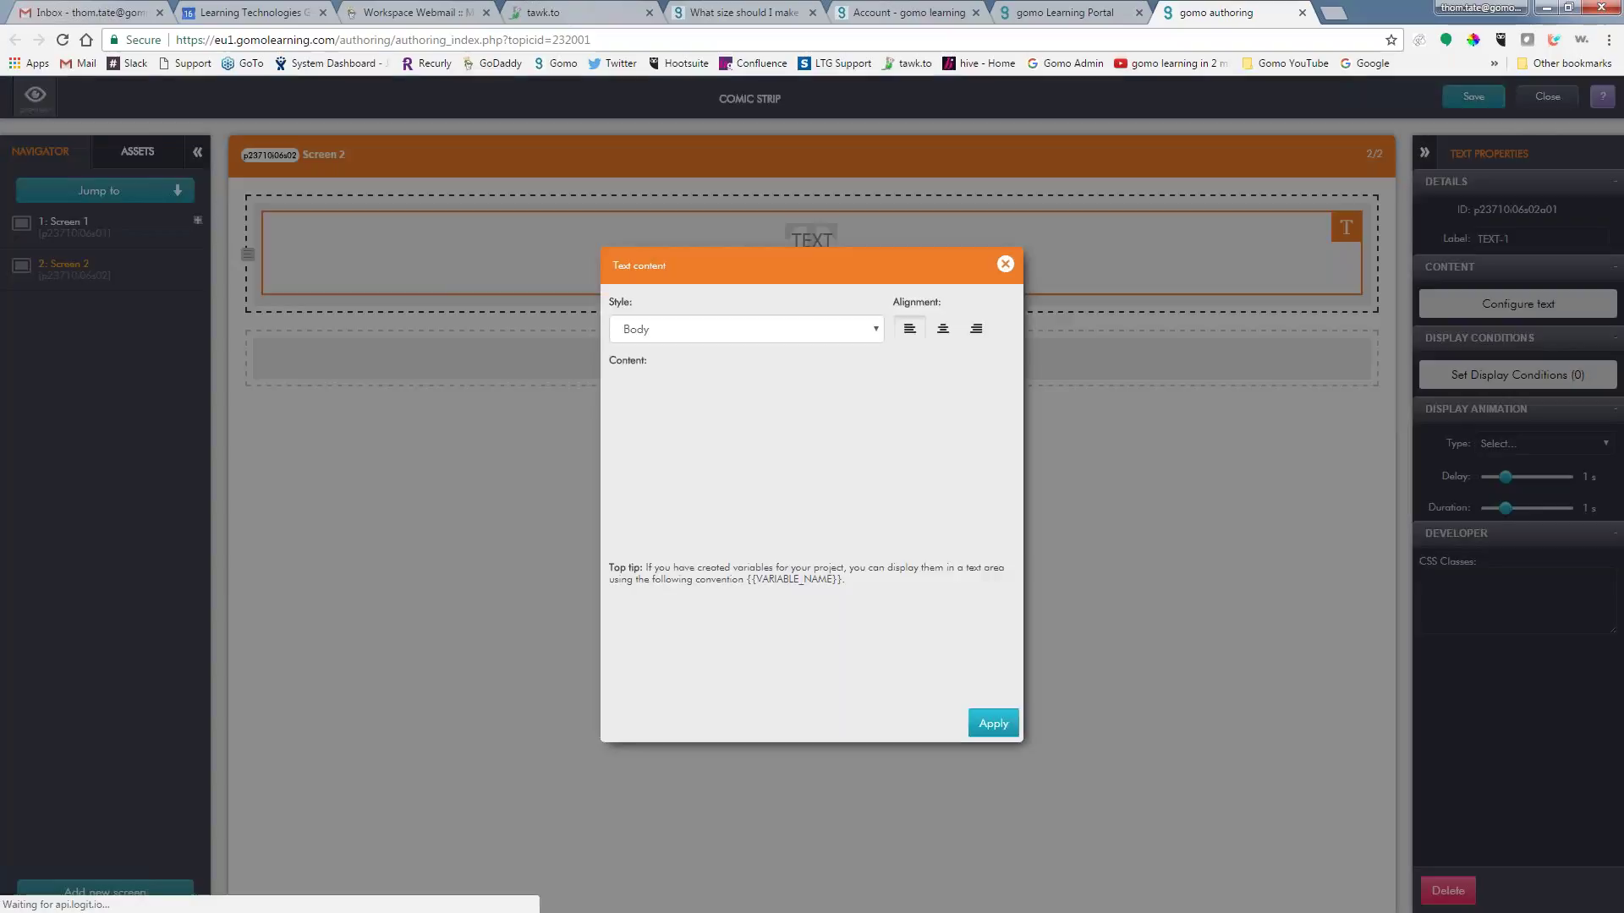
type("These")
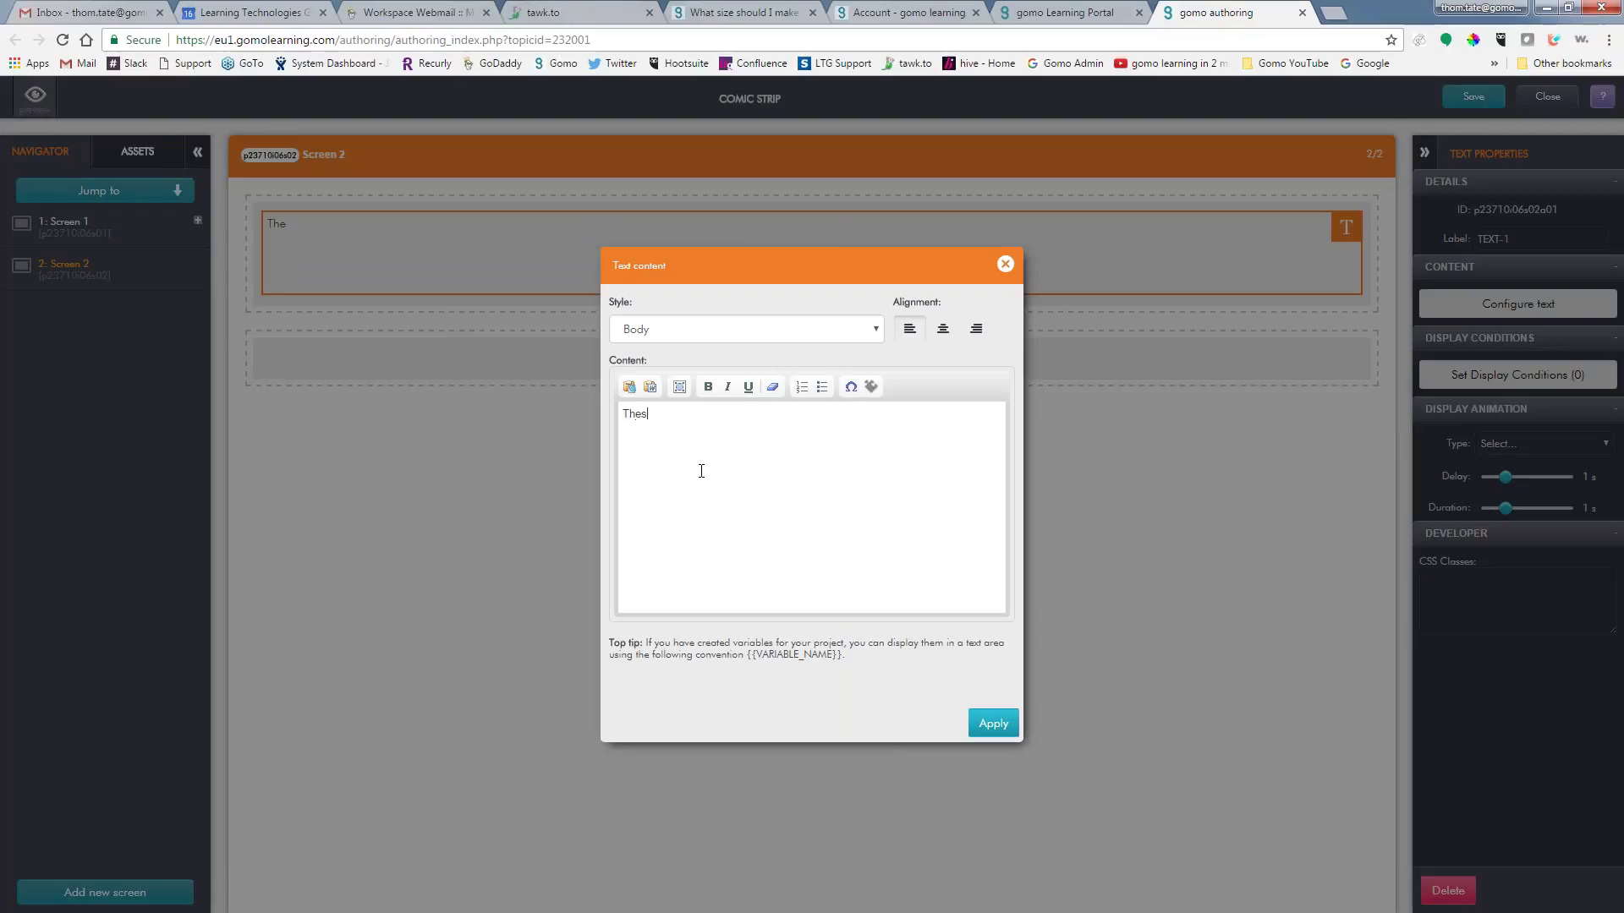
type(" are nic")
type("e cars")
key("Escape")
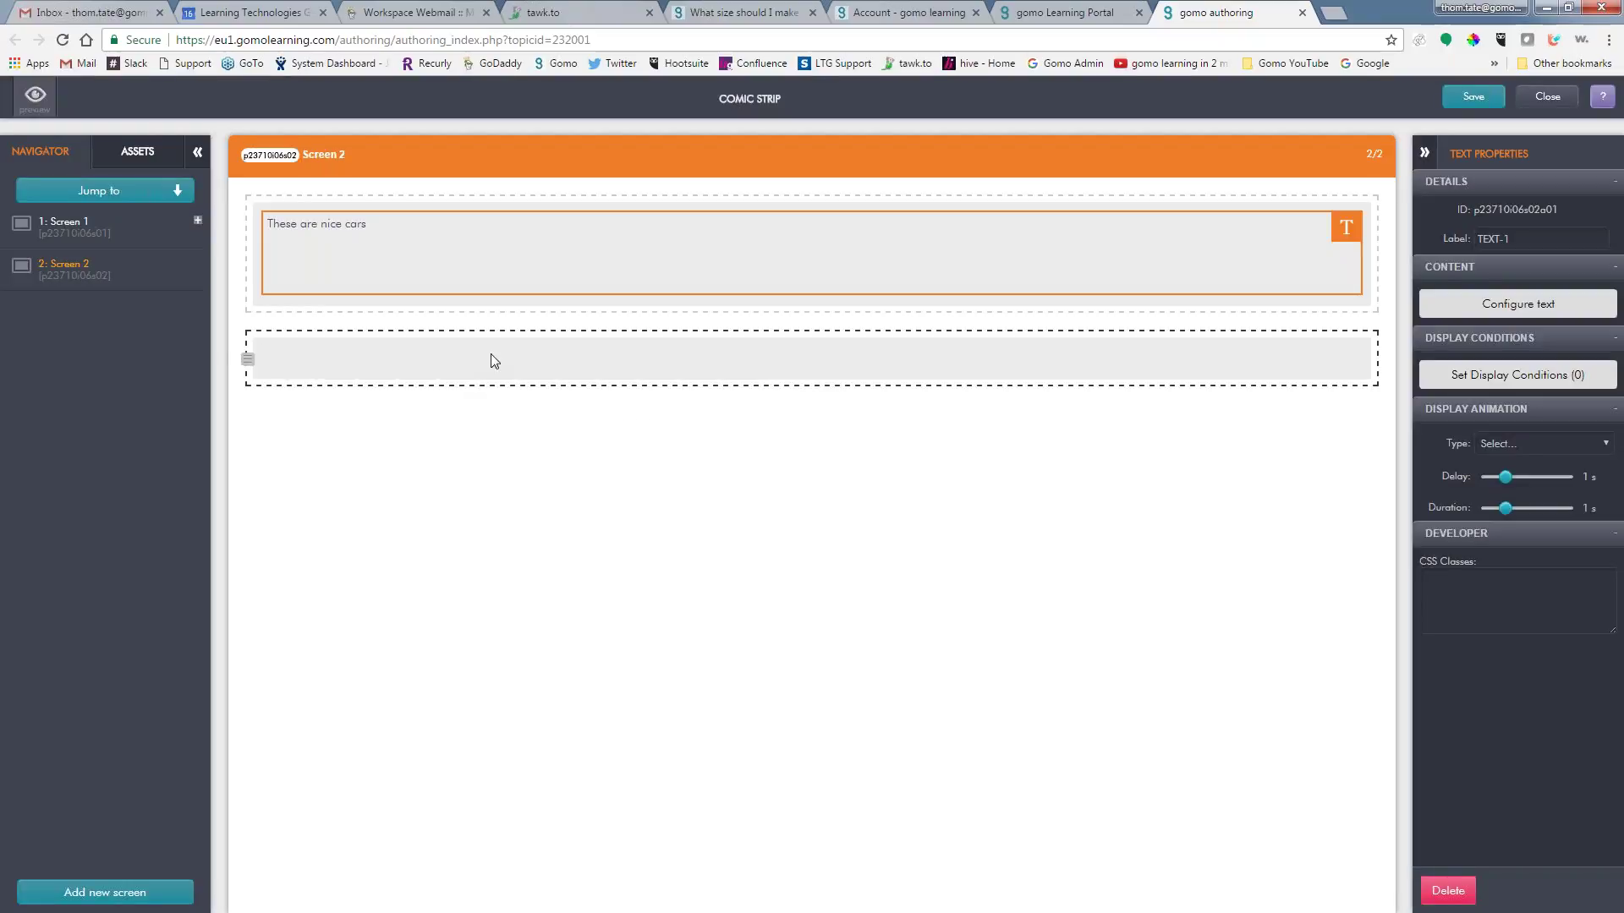
left_click(492, 353)
Drag a Comicstrip from the Assets library into the second row and open its configuration
left_click(137, 151)
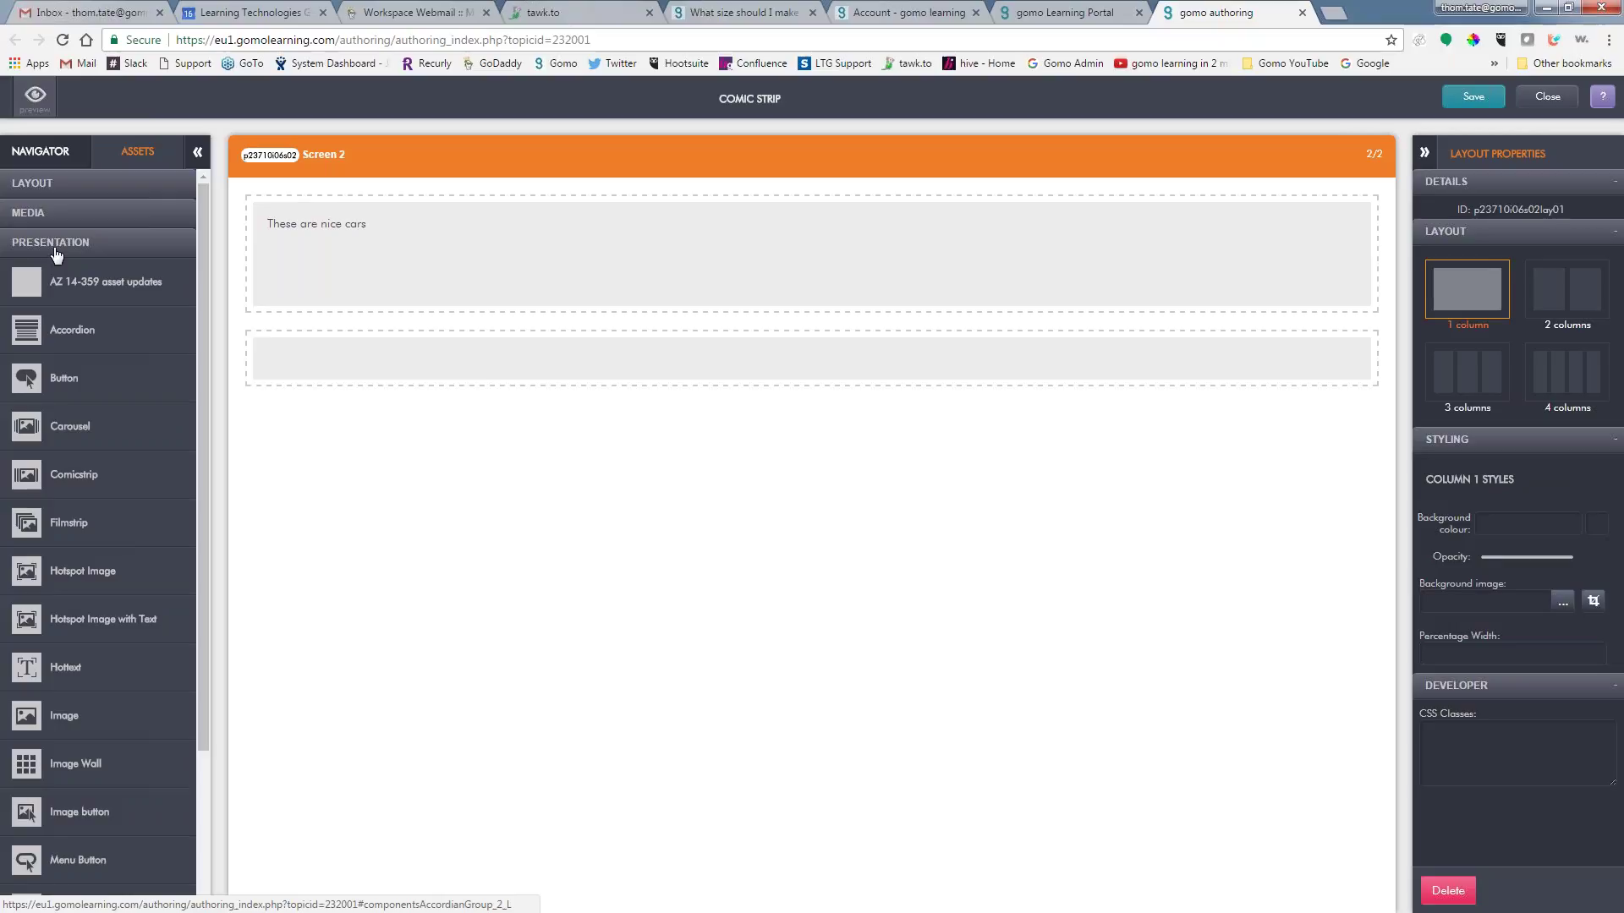
left_click_drag(72, 483, 755, 377)
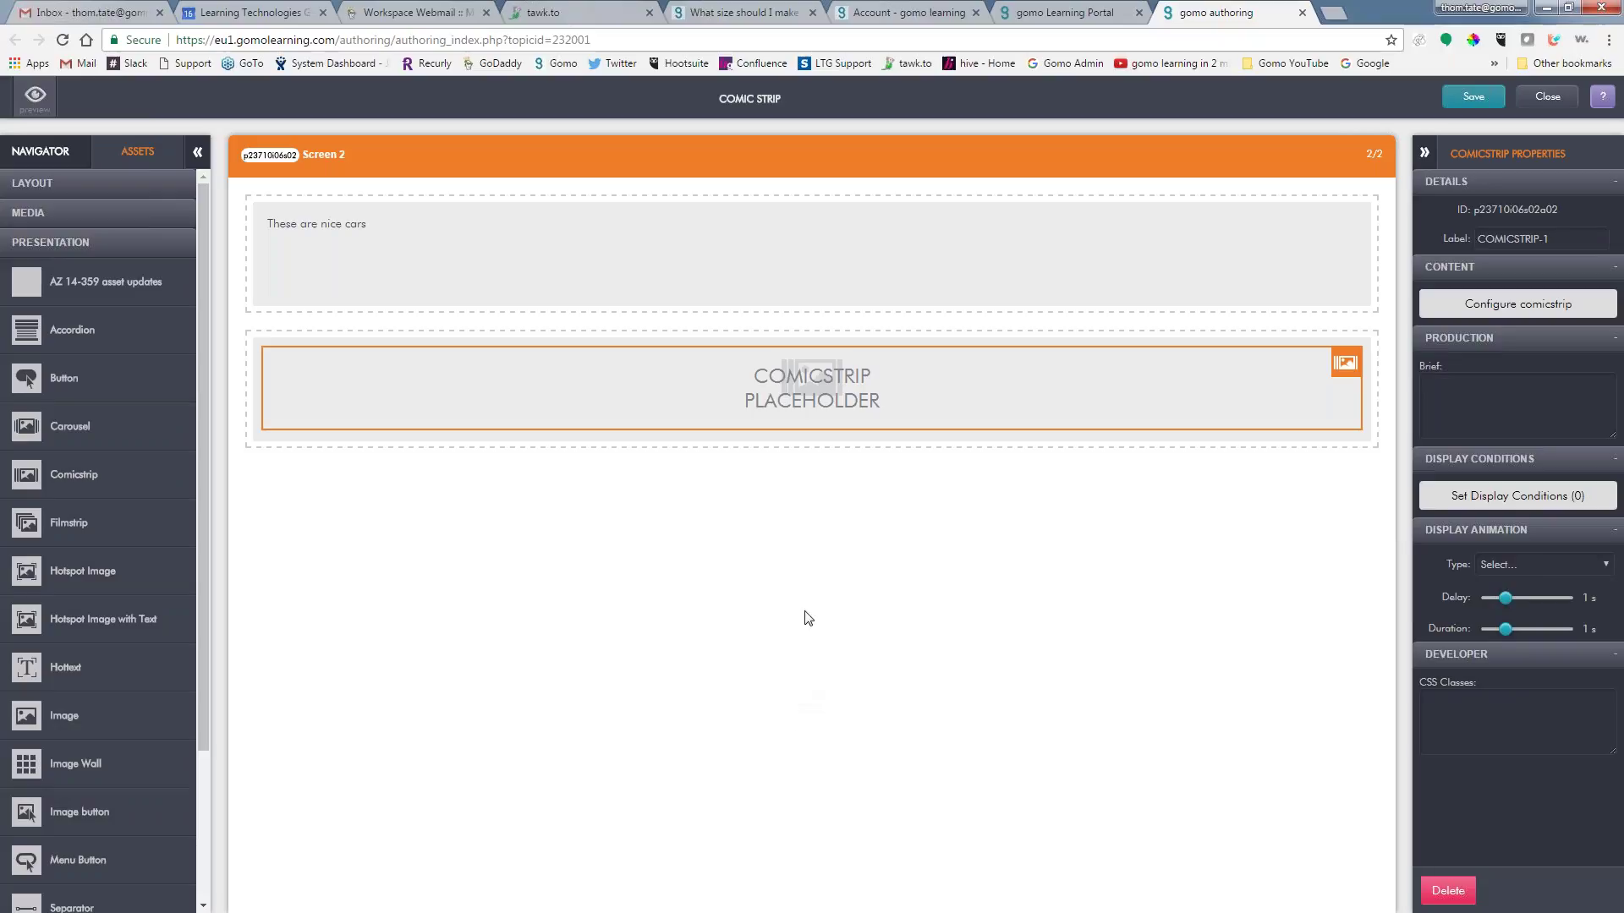
left_click(1519, 305)
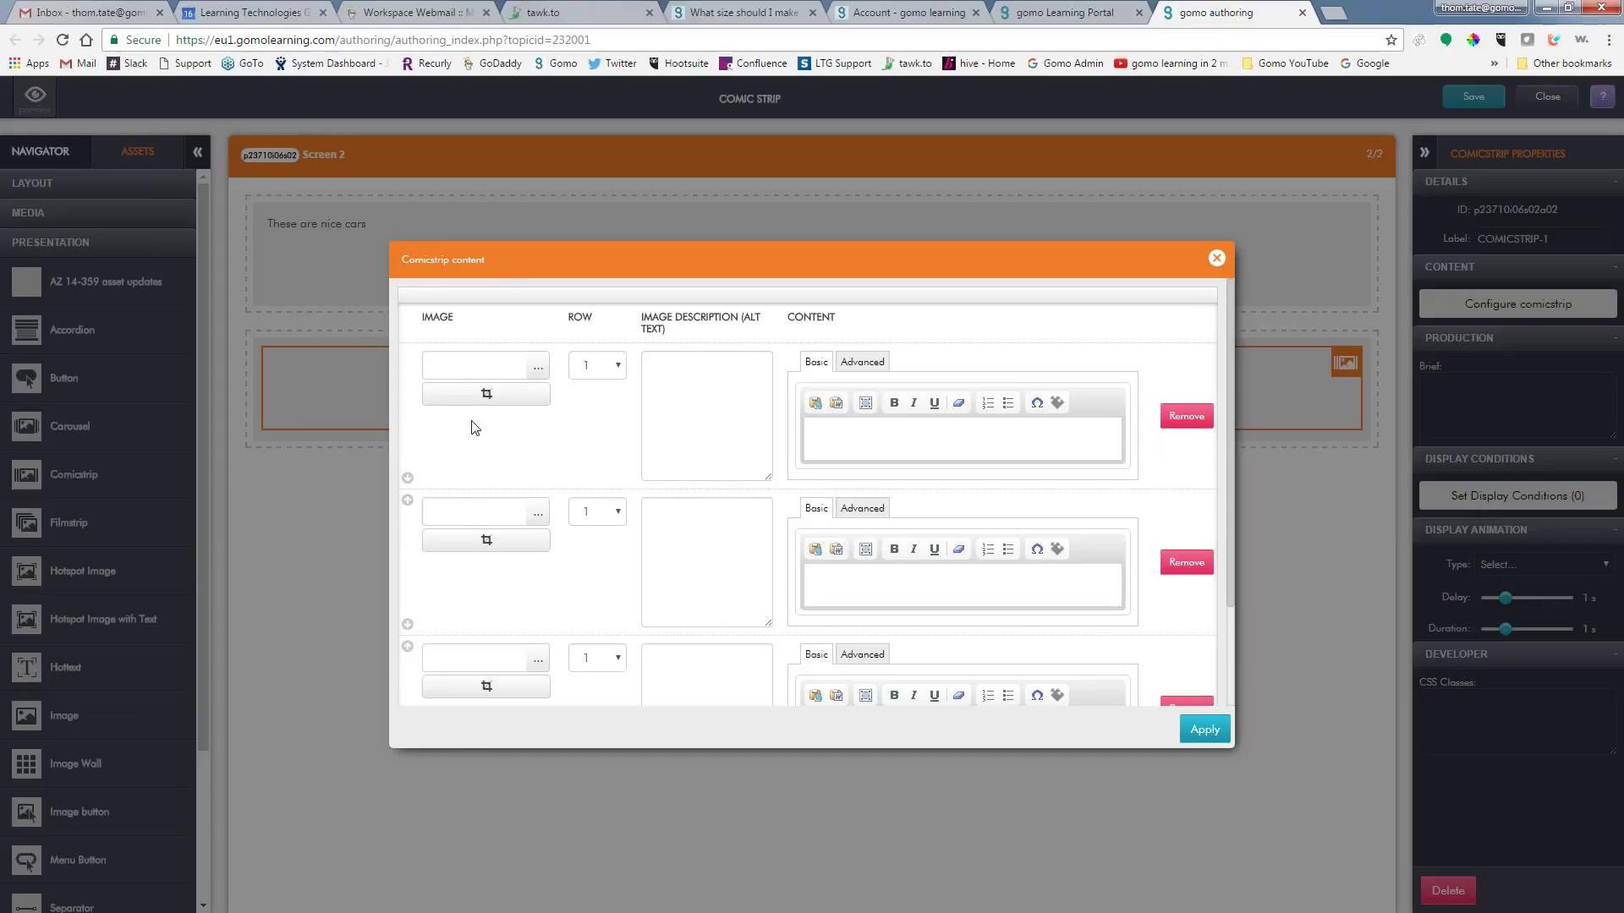
Set the three image fields to Bugatti, Shelby_cropped and pantera_cropped
left_click(539, 368)
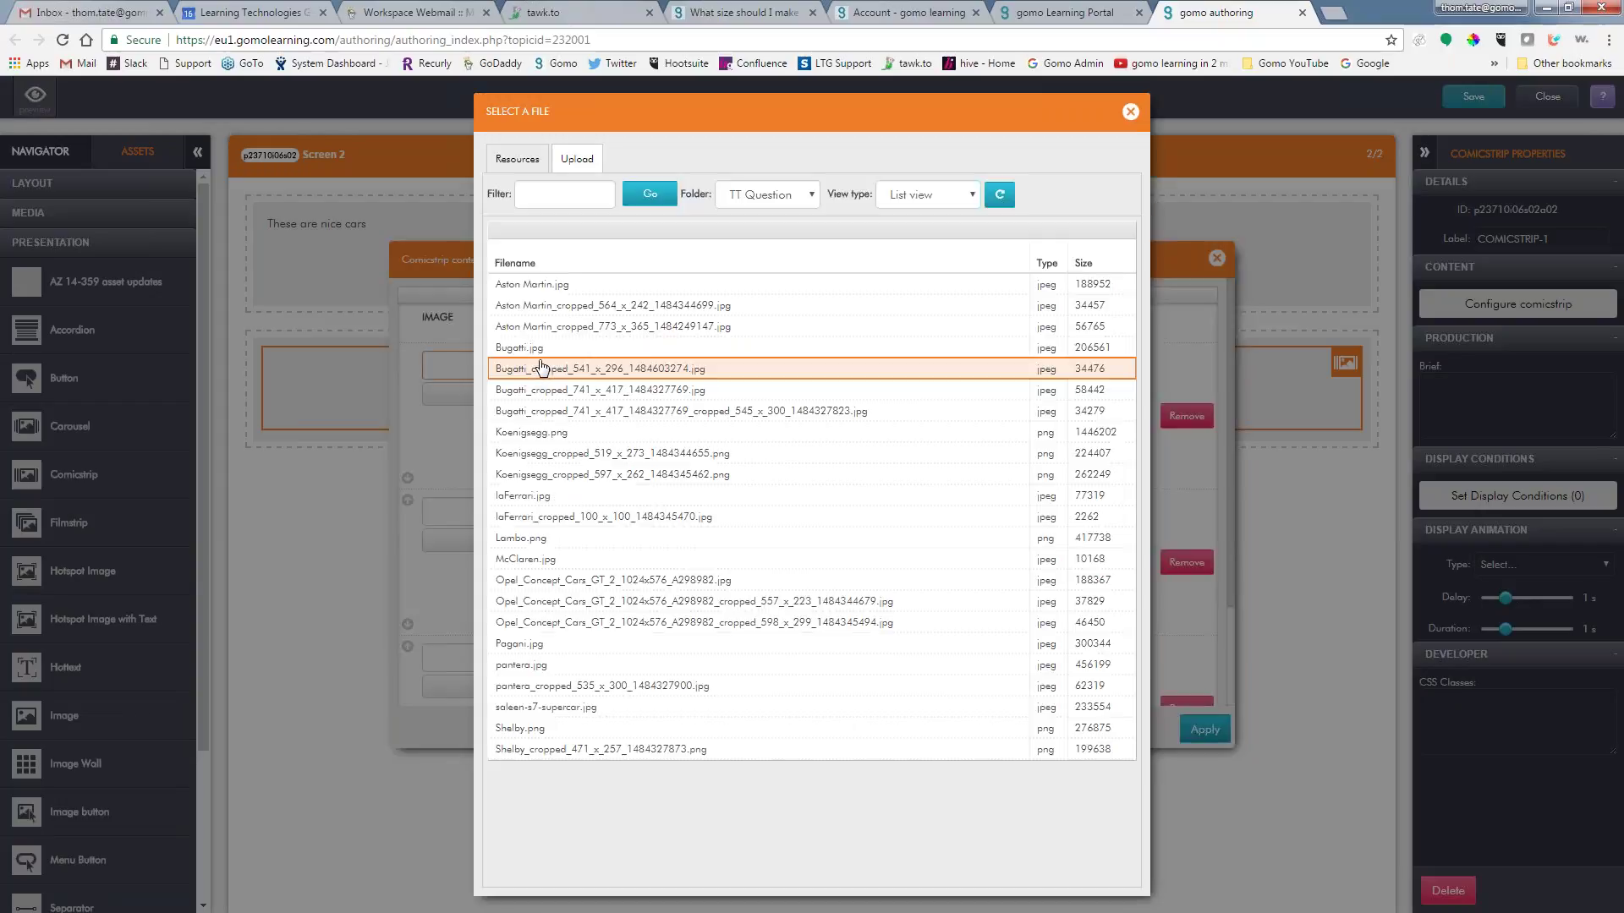
left_click(541, 349)
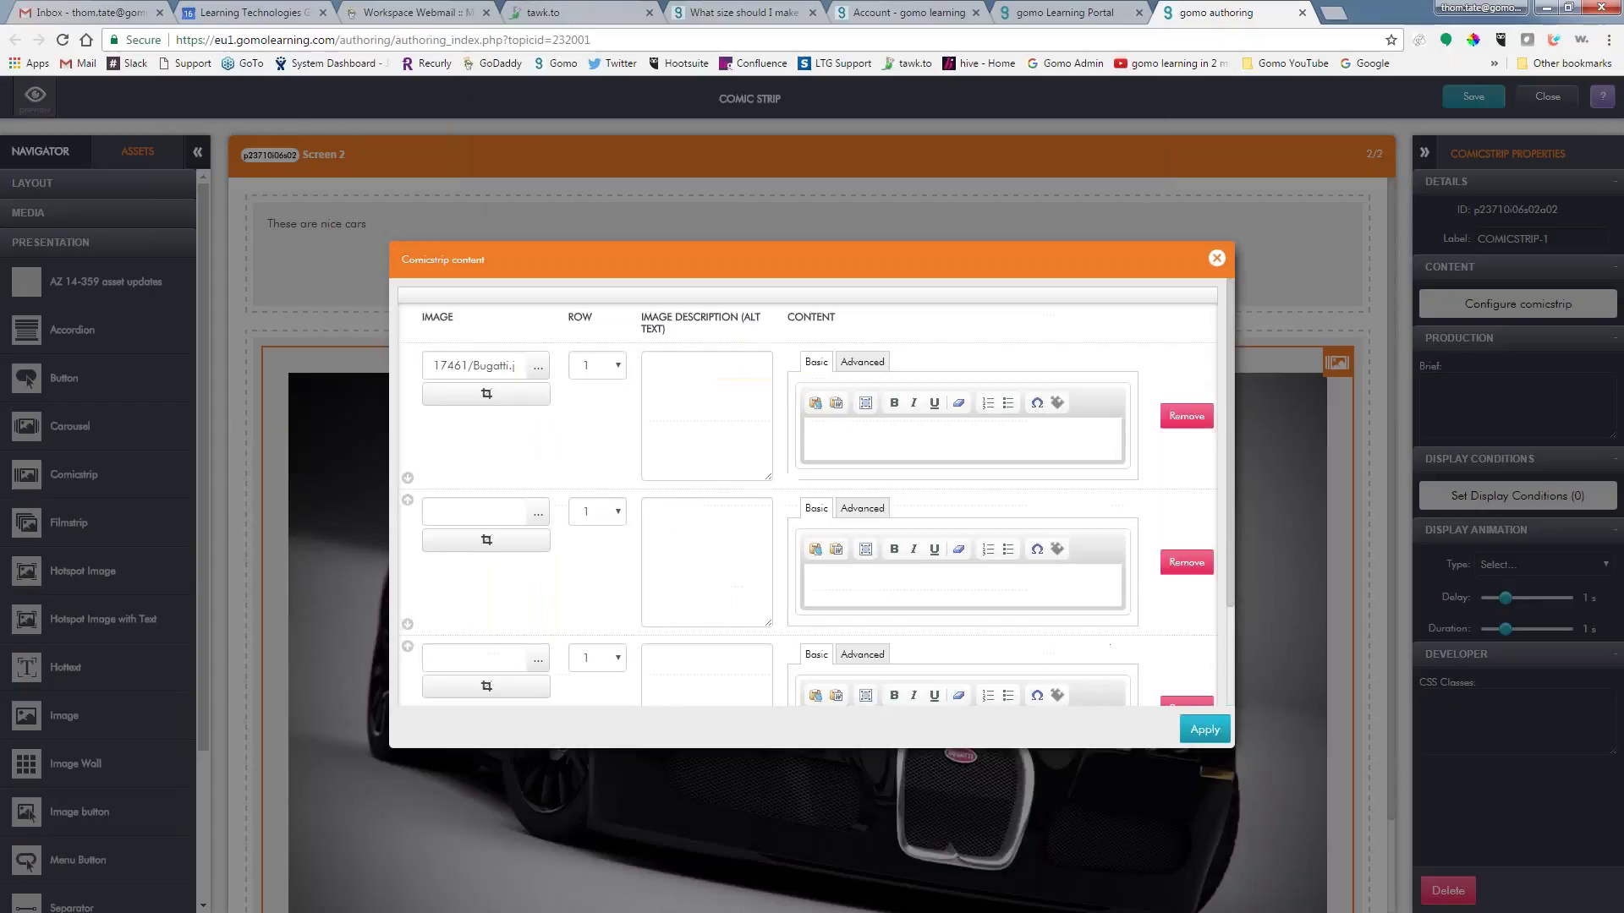
left_click(538, 520)
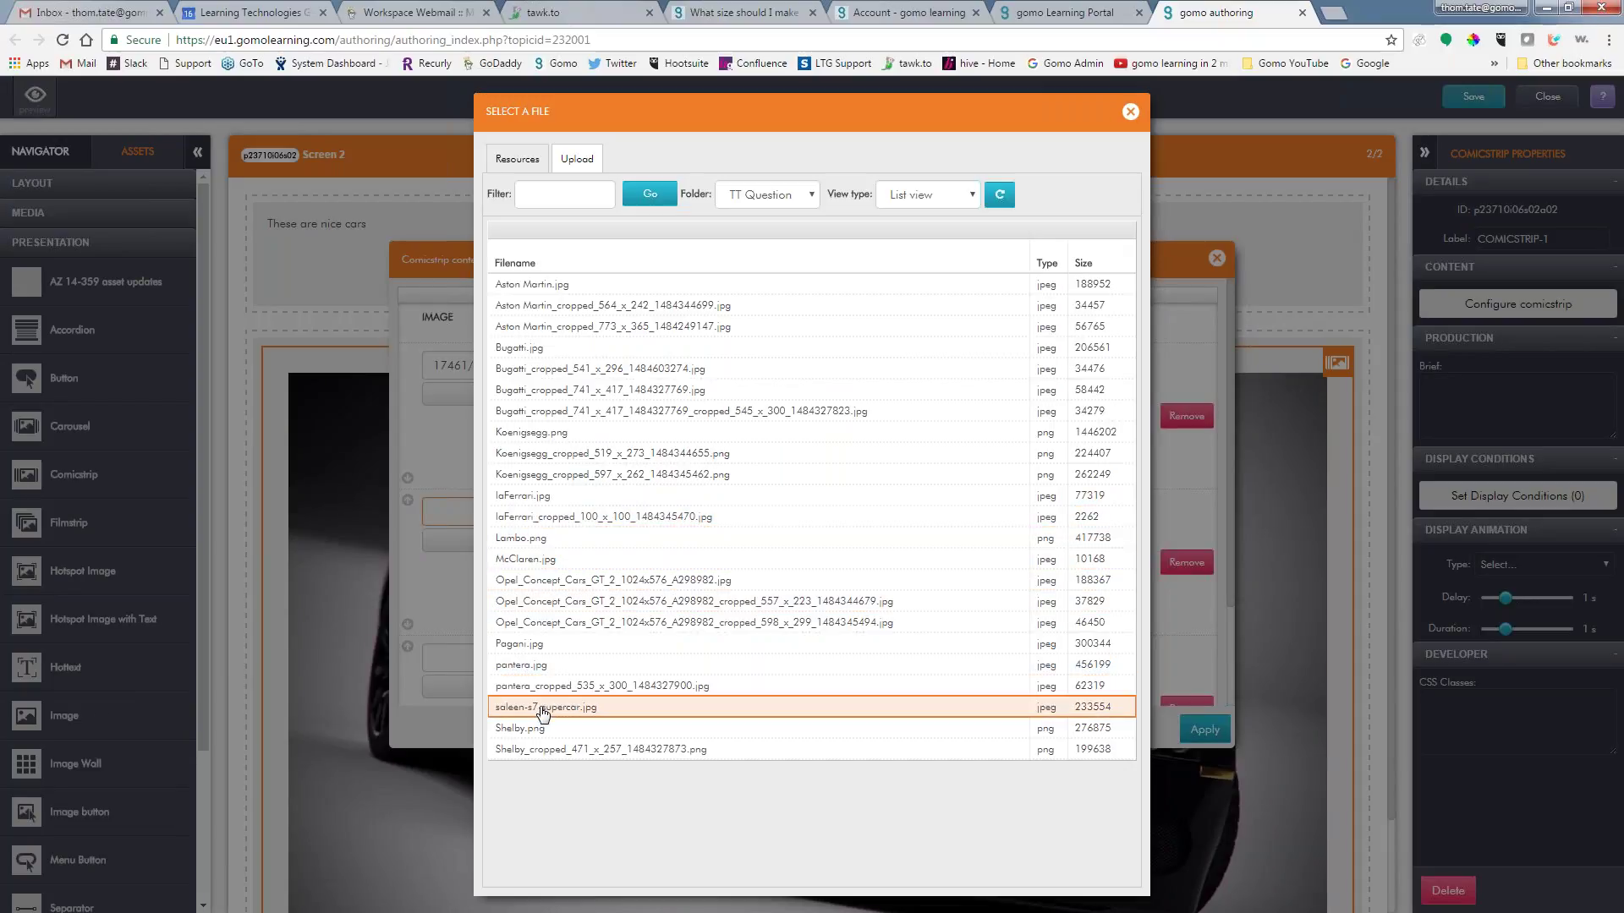
left_click(543, 749)
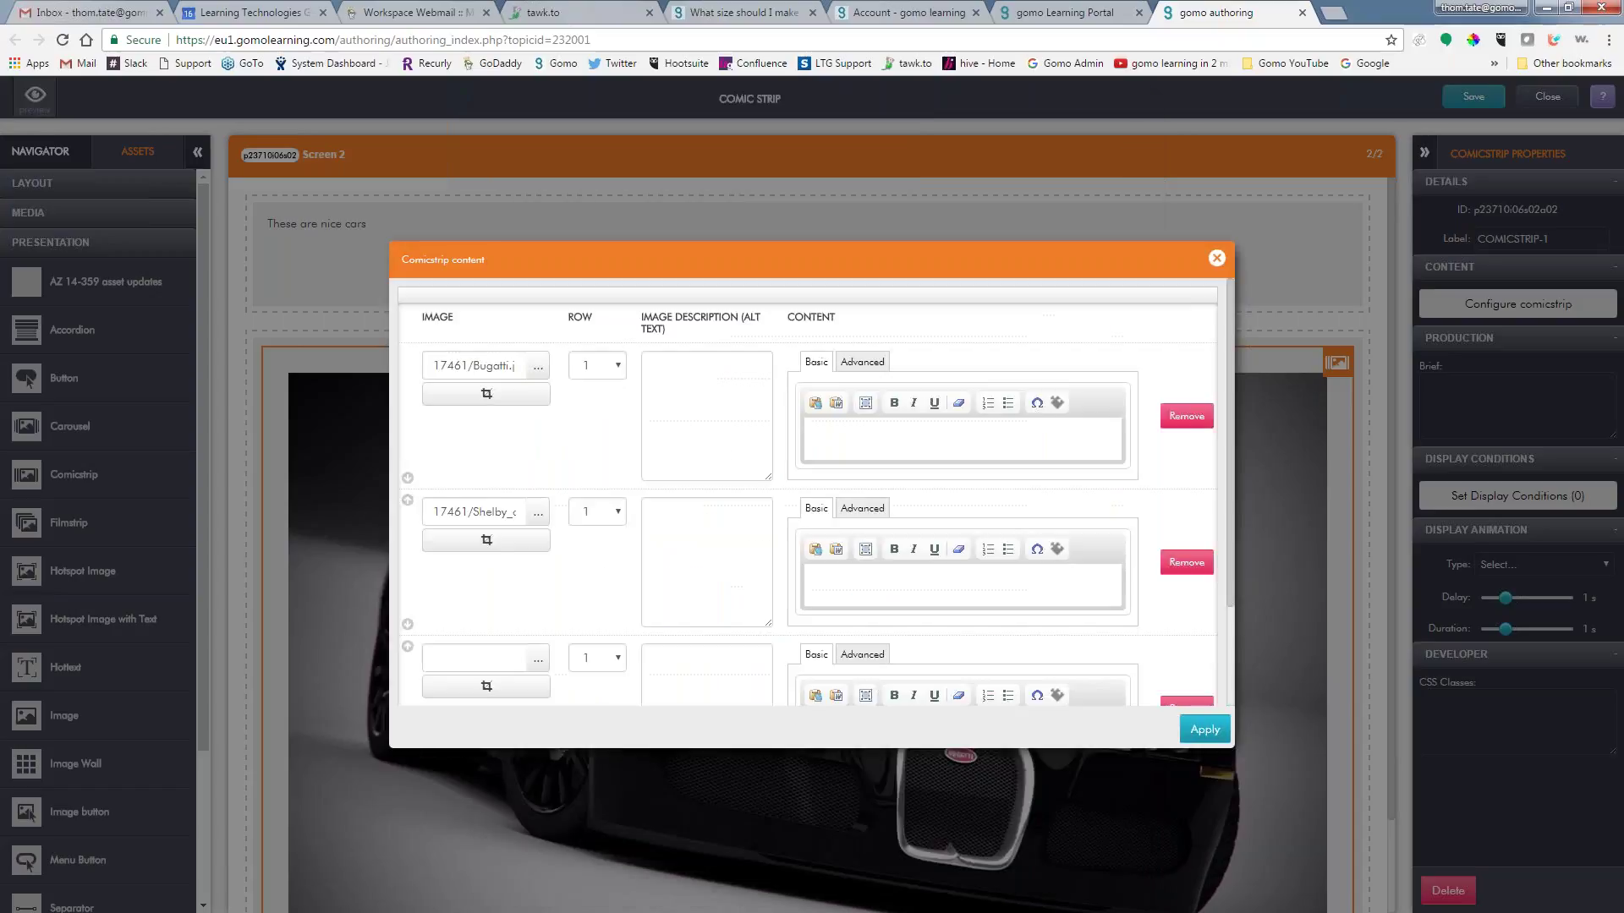
left_click(539, 661)
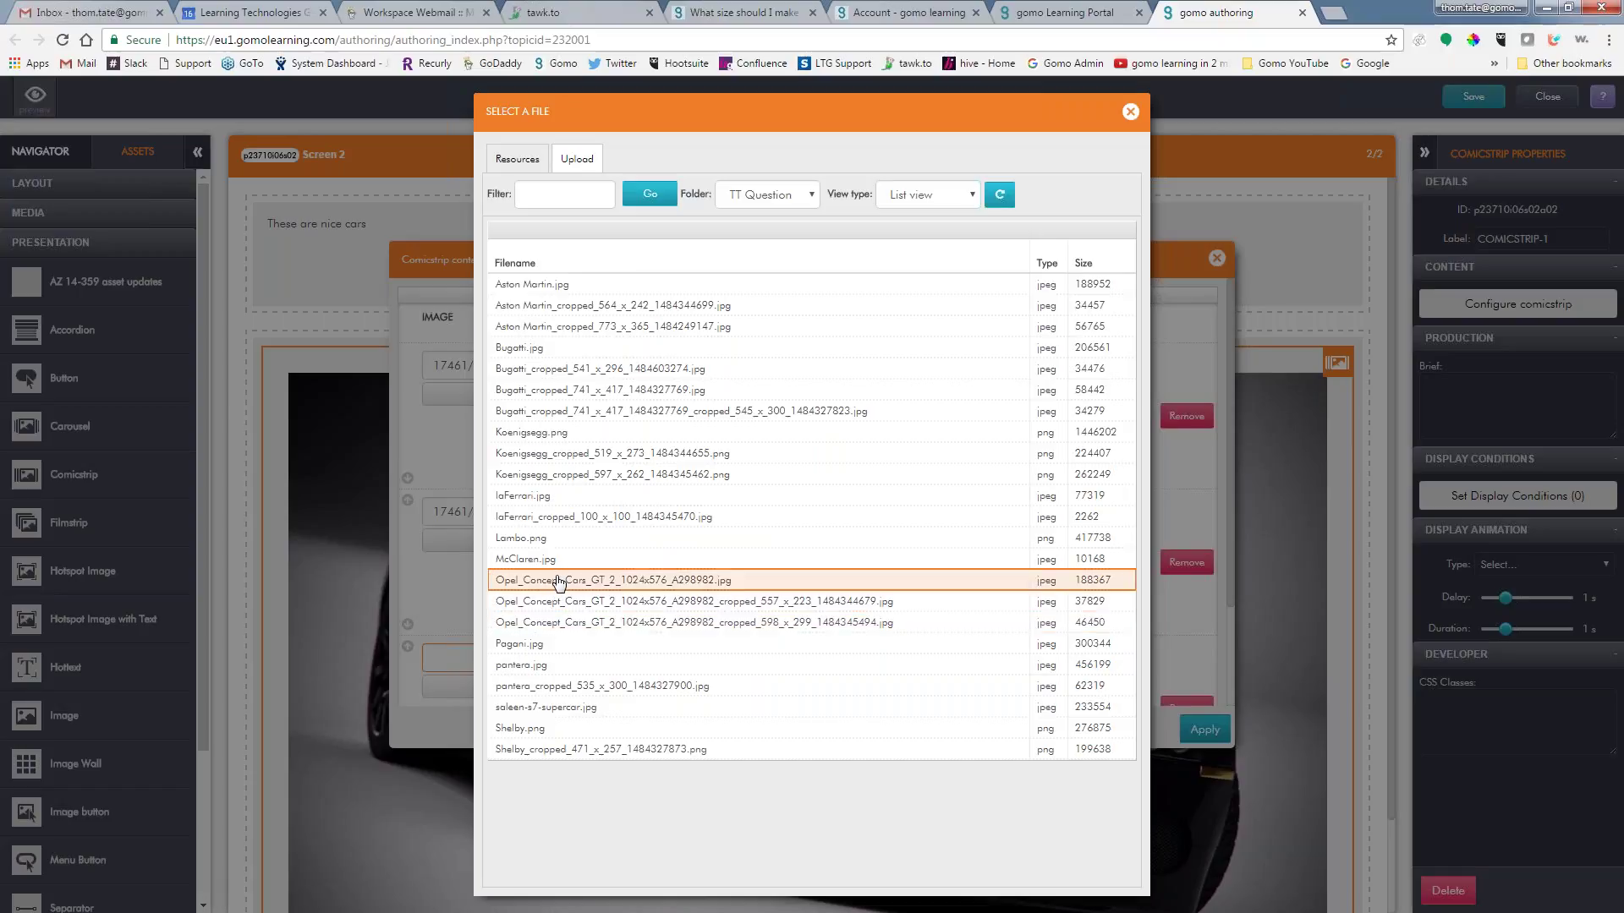
left_click(559, 686)
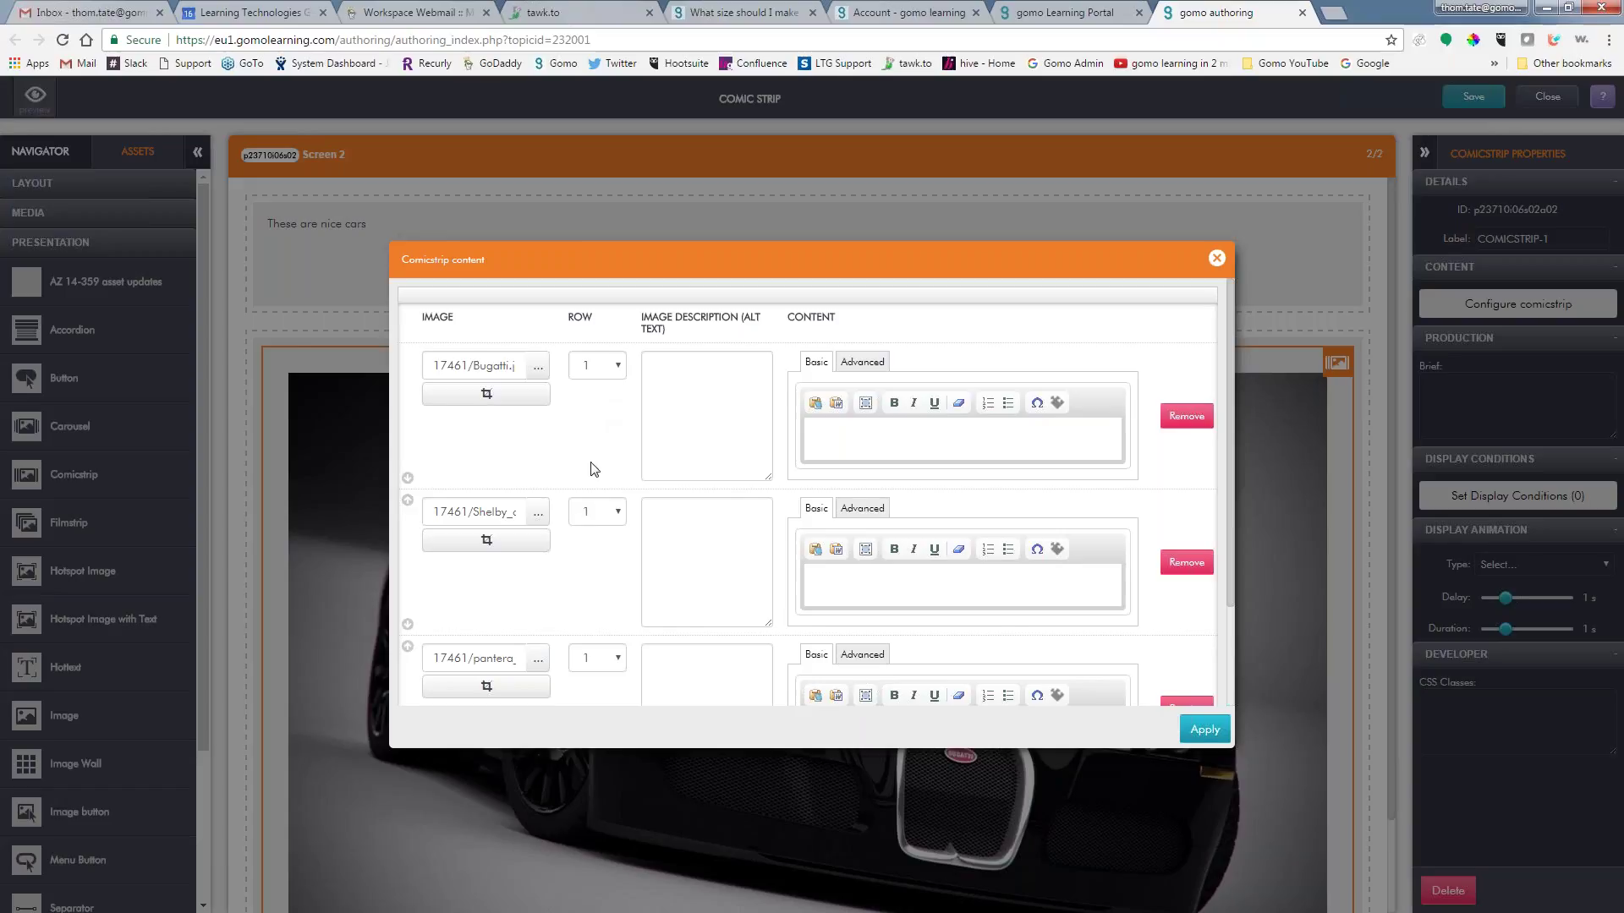
left_click(618, 371)
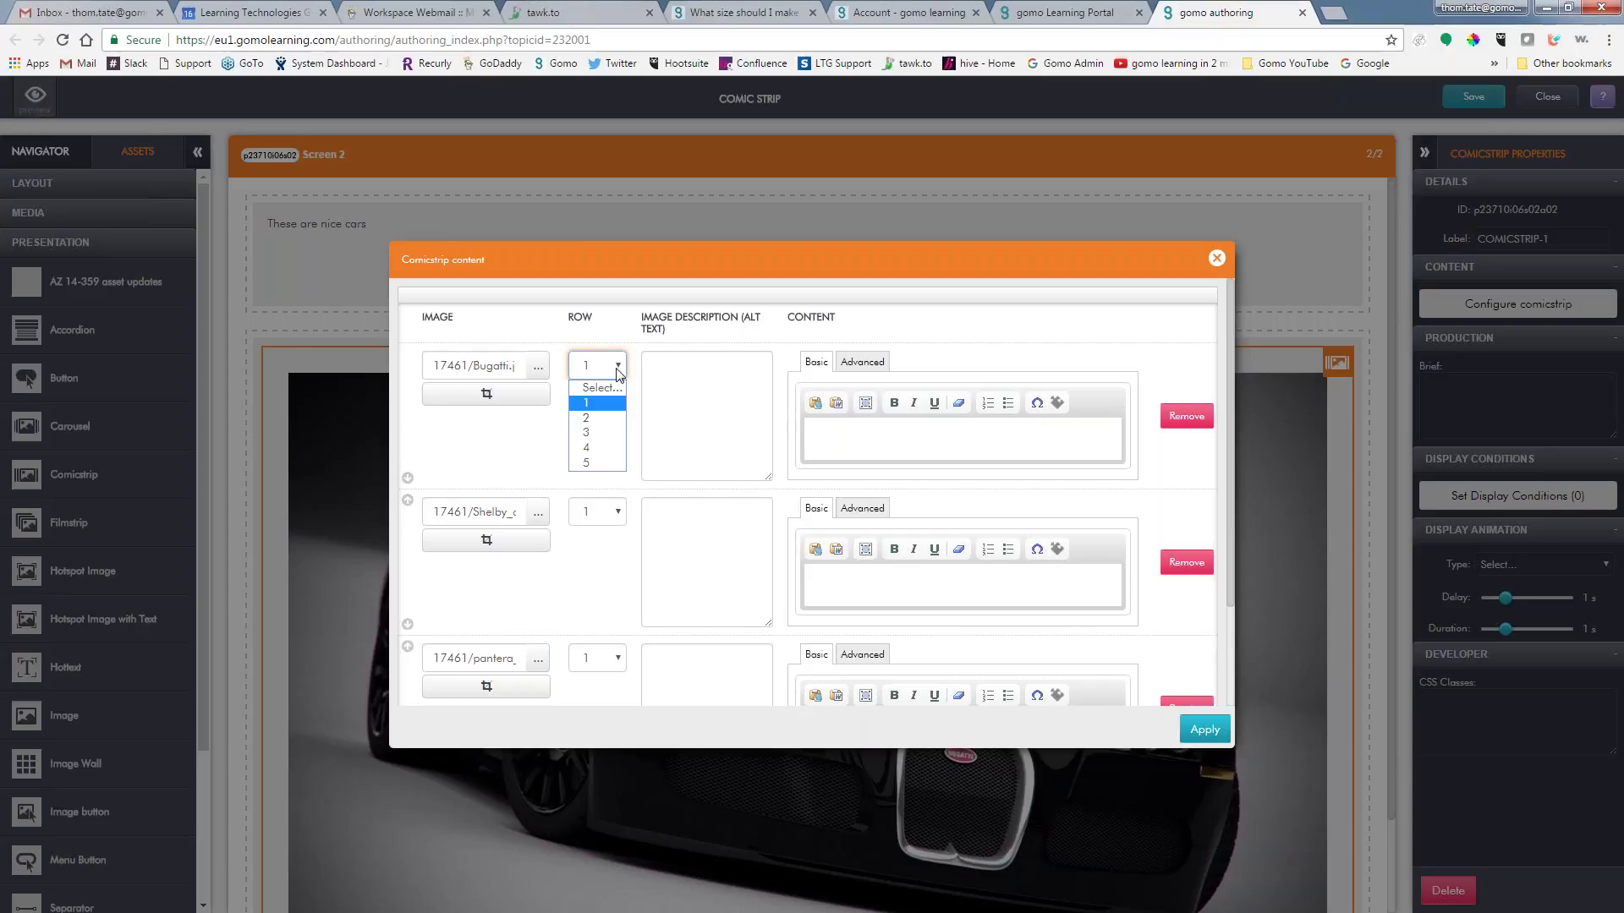
left_click(521, 444)
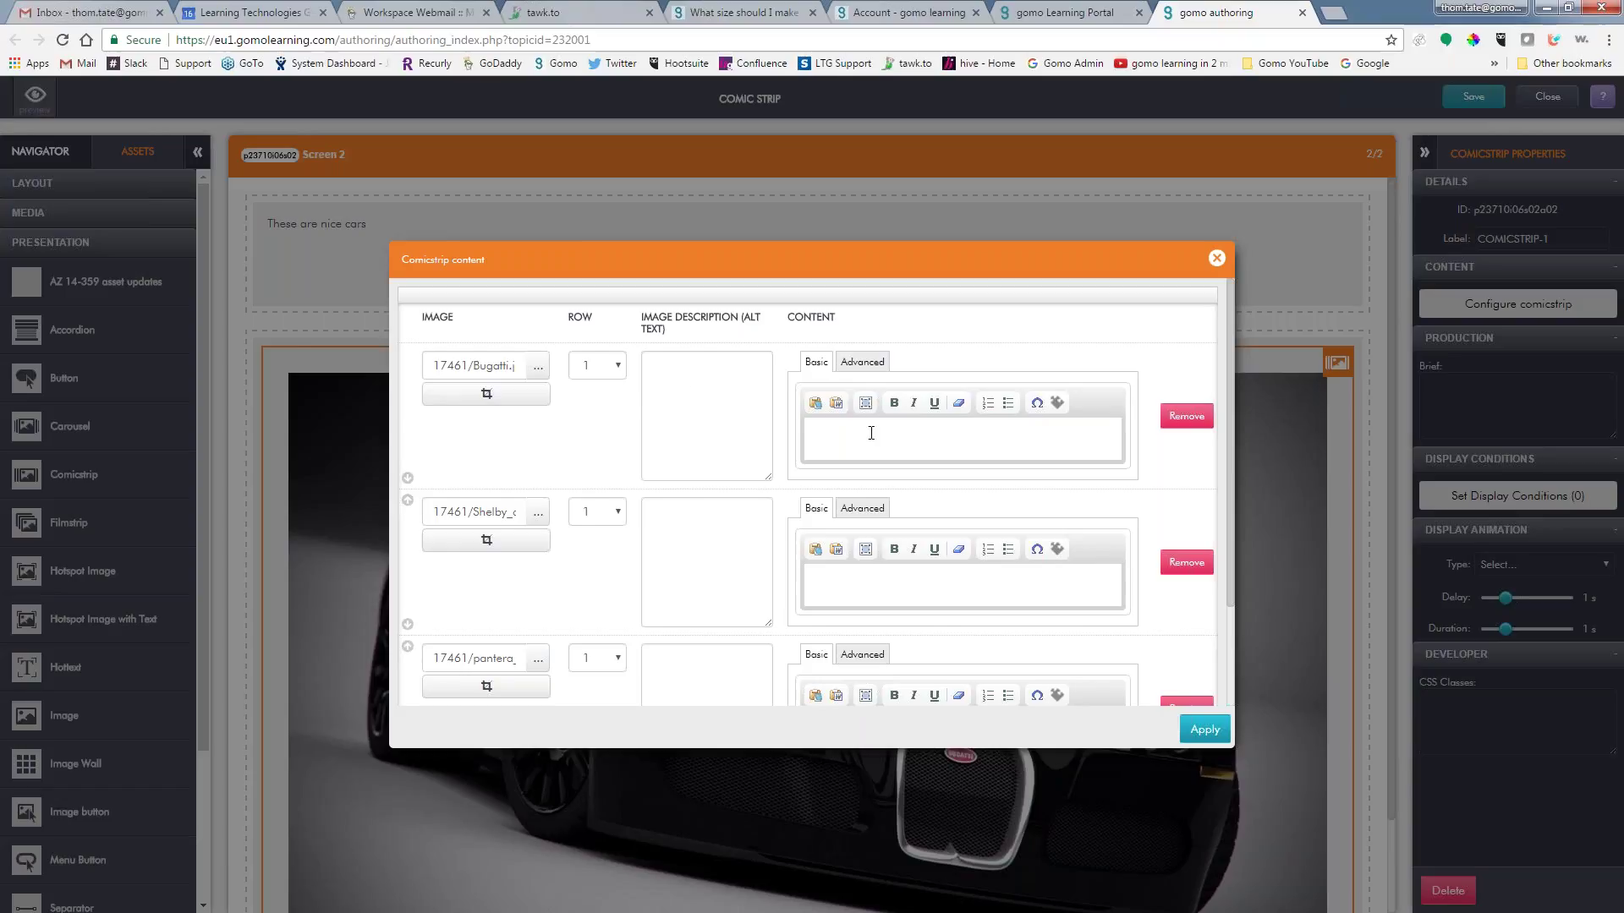
left_click(963, 442)
type("This")
type(" B")
type("his is a")
type(" Shelby")
scroll(876, 591, "down", 1)
type("T")
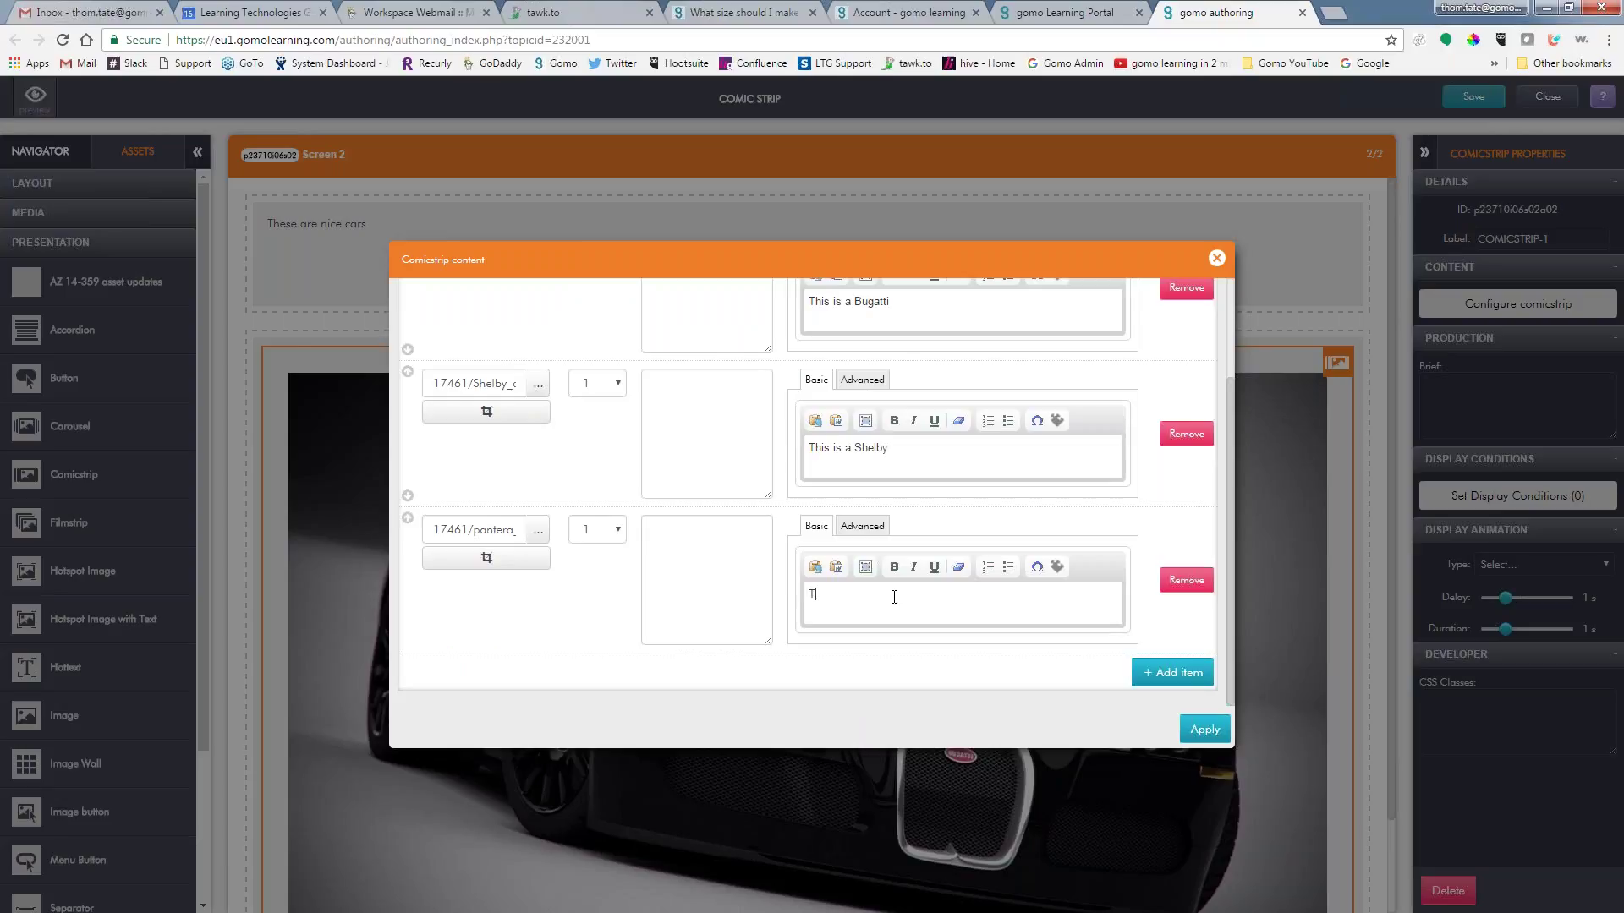
type("his is a Pan")
type("tera")
scroll(786, 597, "up", 1)
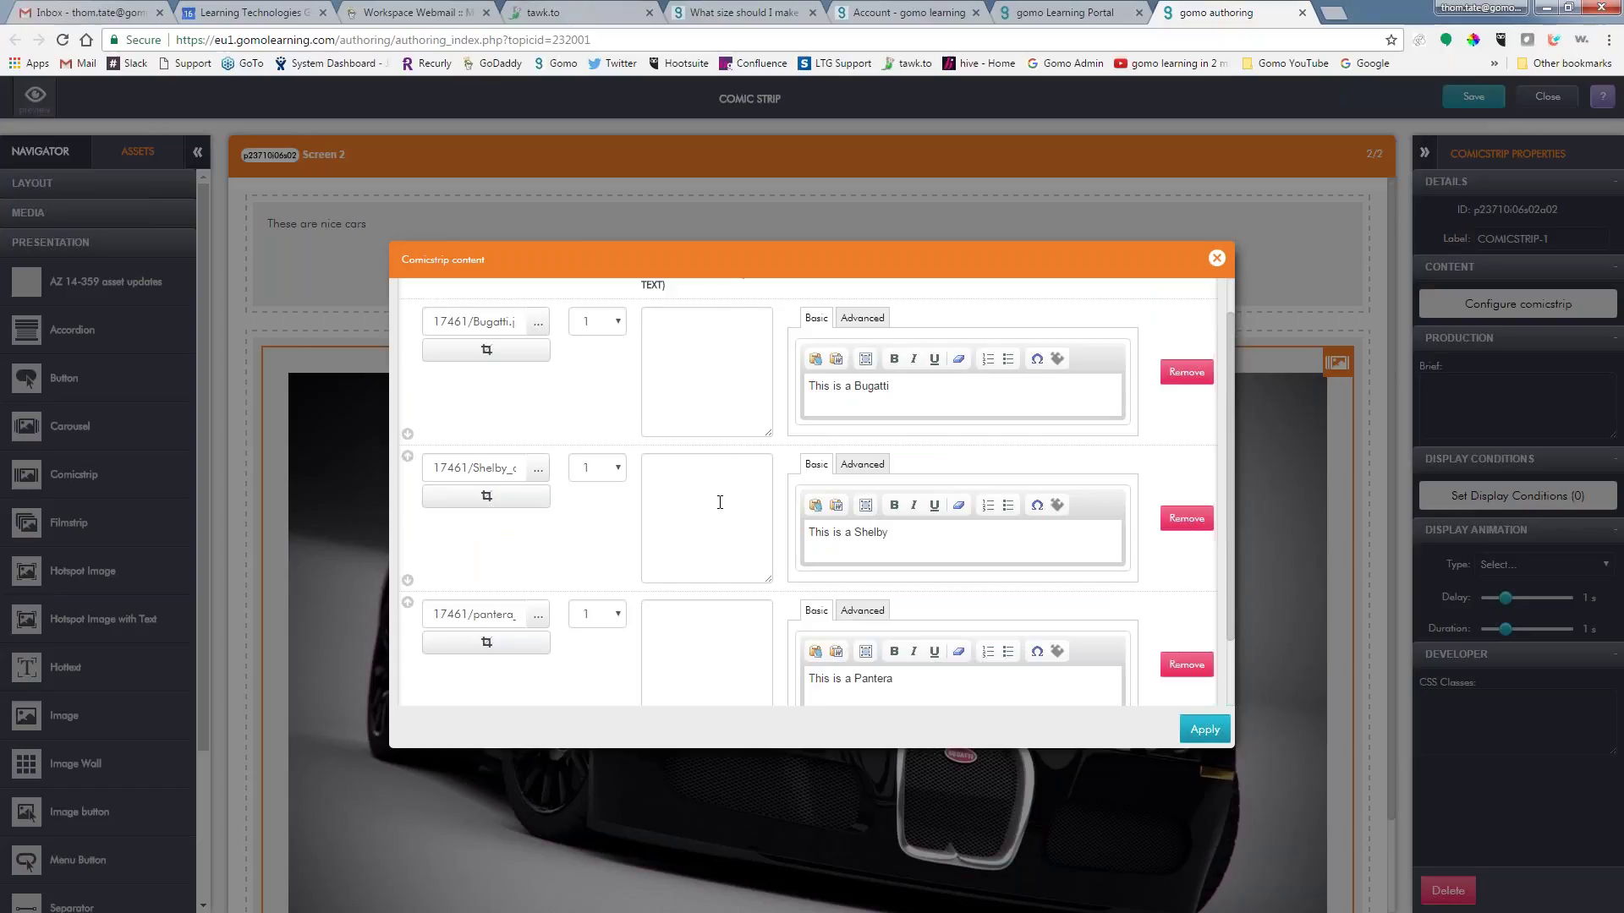
Open the help article on recommended image sizes
left_click(747, 15)
scroll(1067, 660, "up", 1)
scroll(1066, 663, "up", 3)
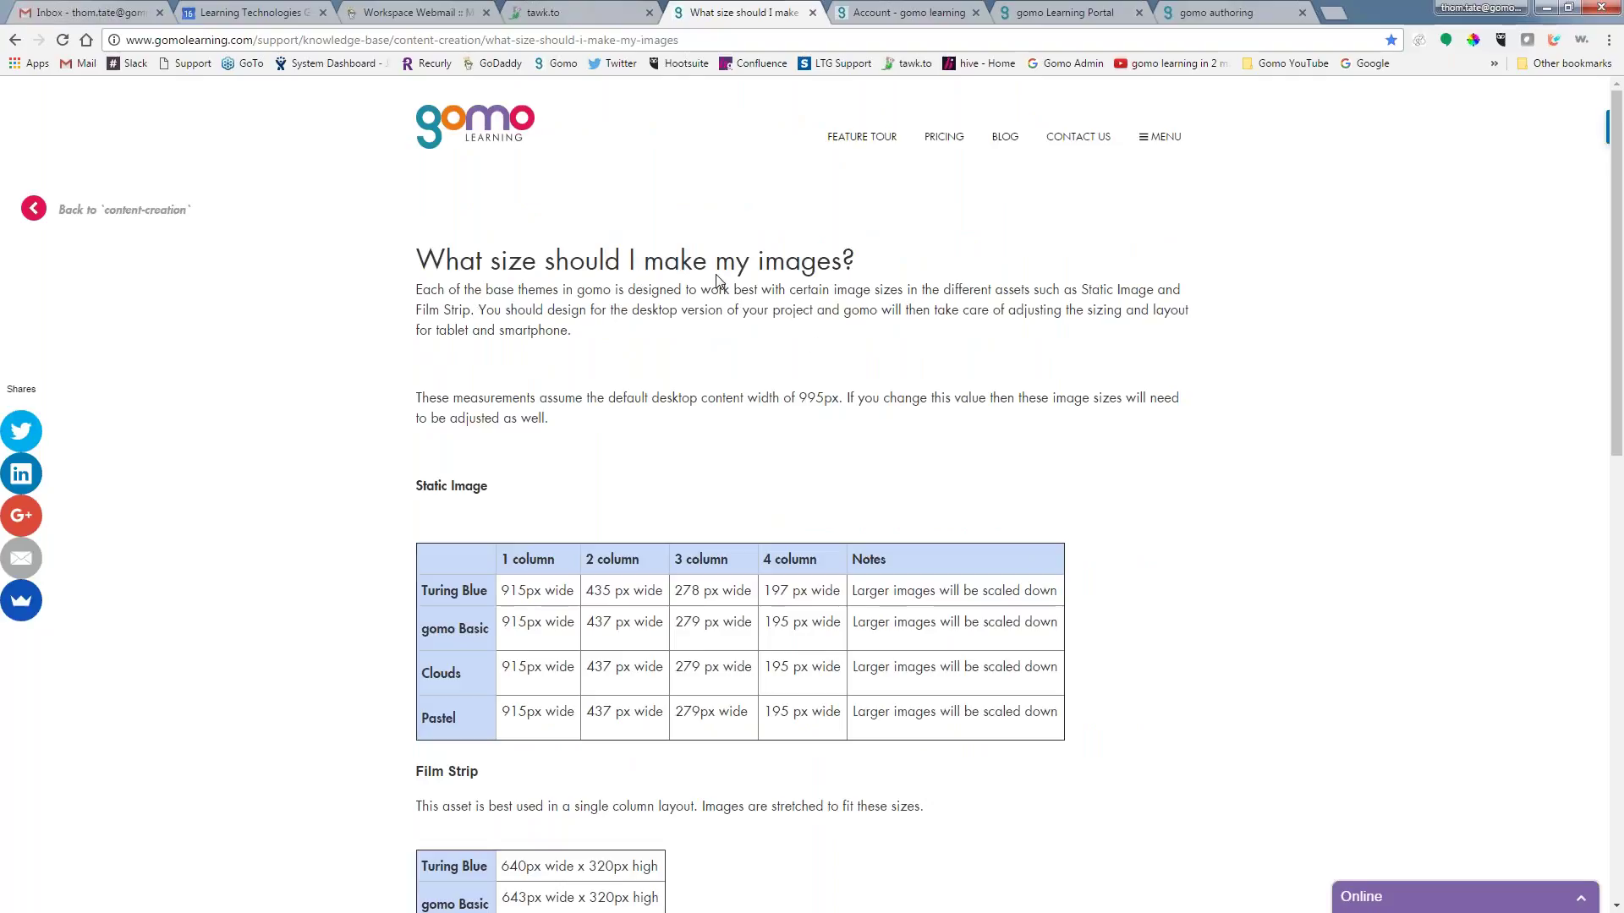
scroll(686, 348, "down", 2)
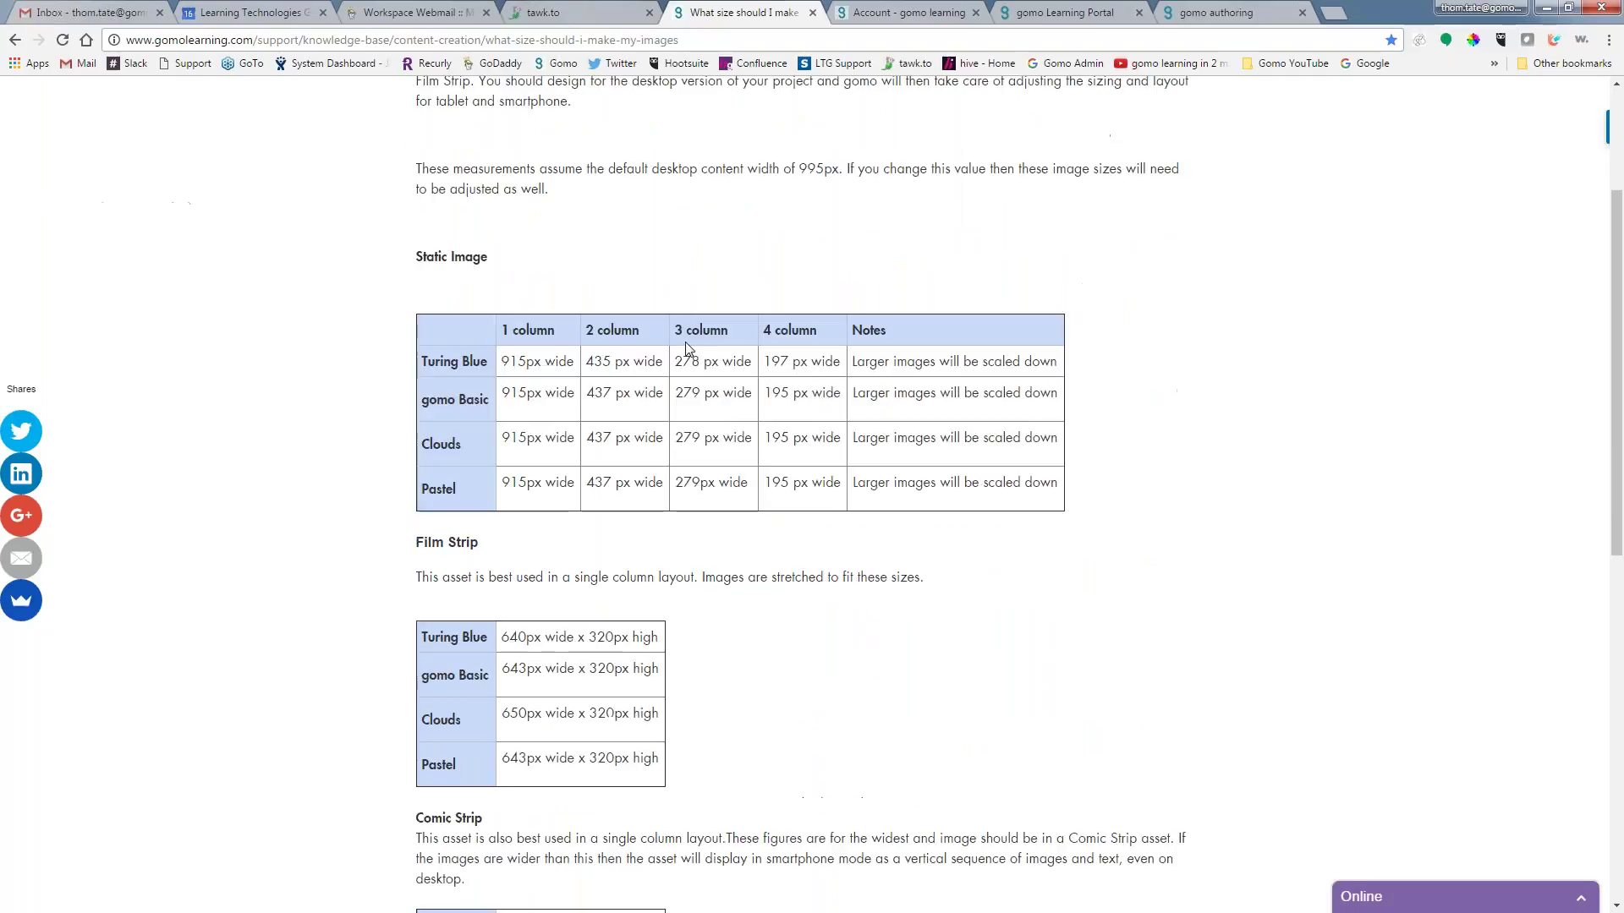
scroll(666, 399, "down", 1)
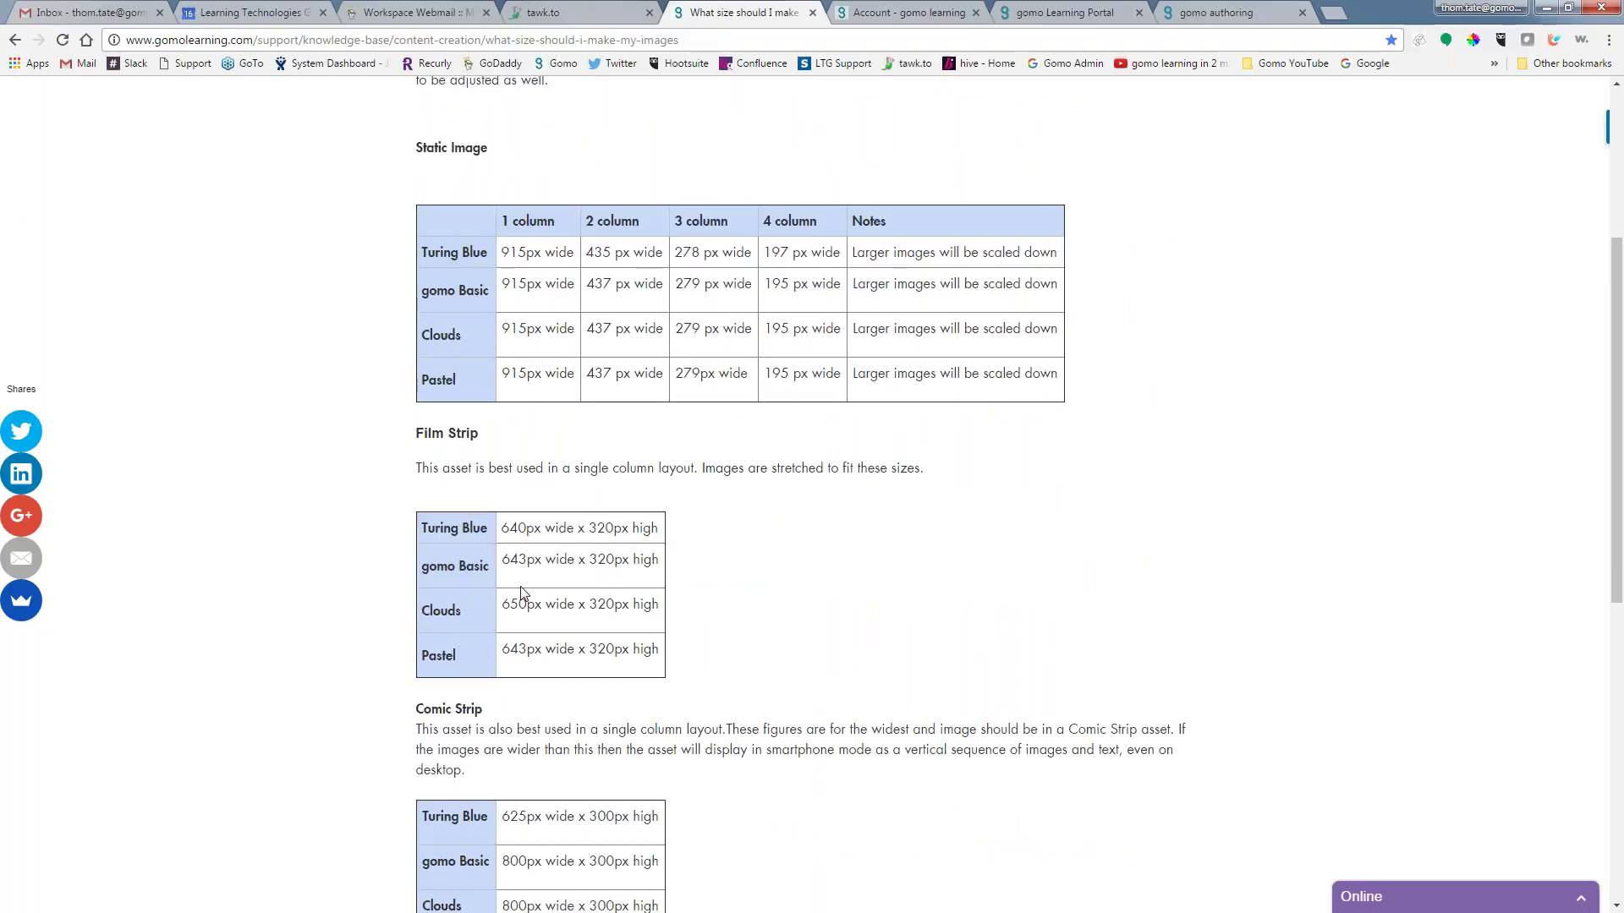
scroll(457, 717, "down", 2)
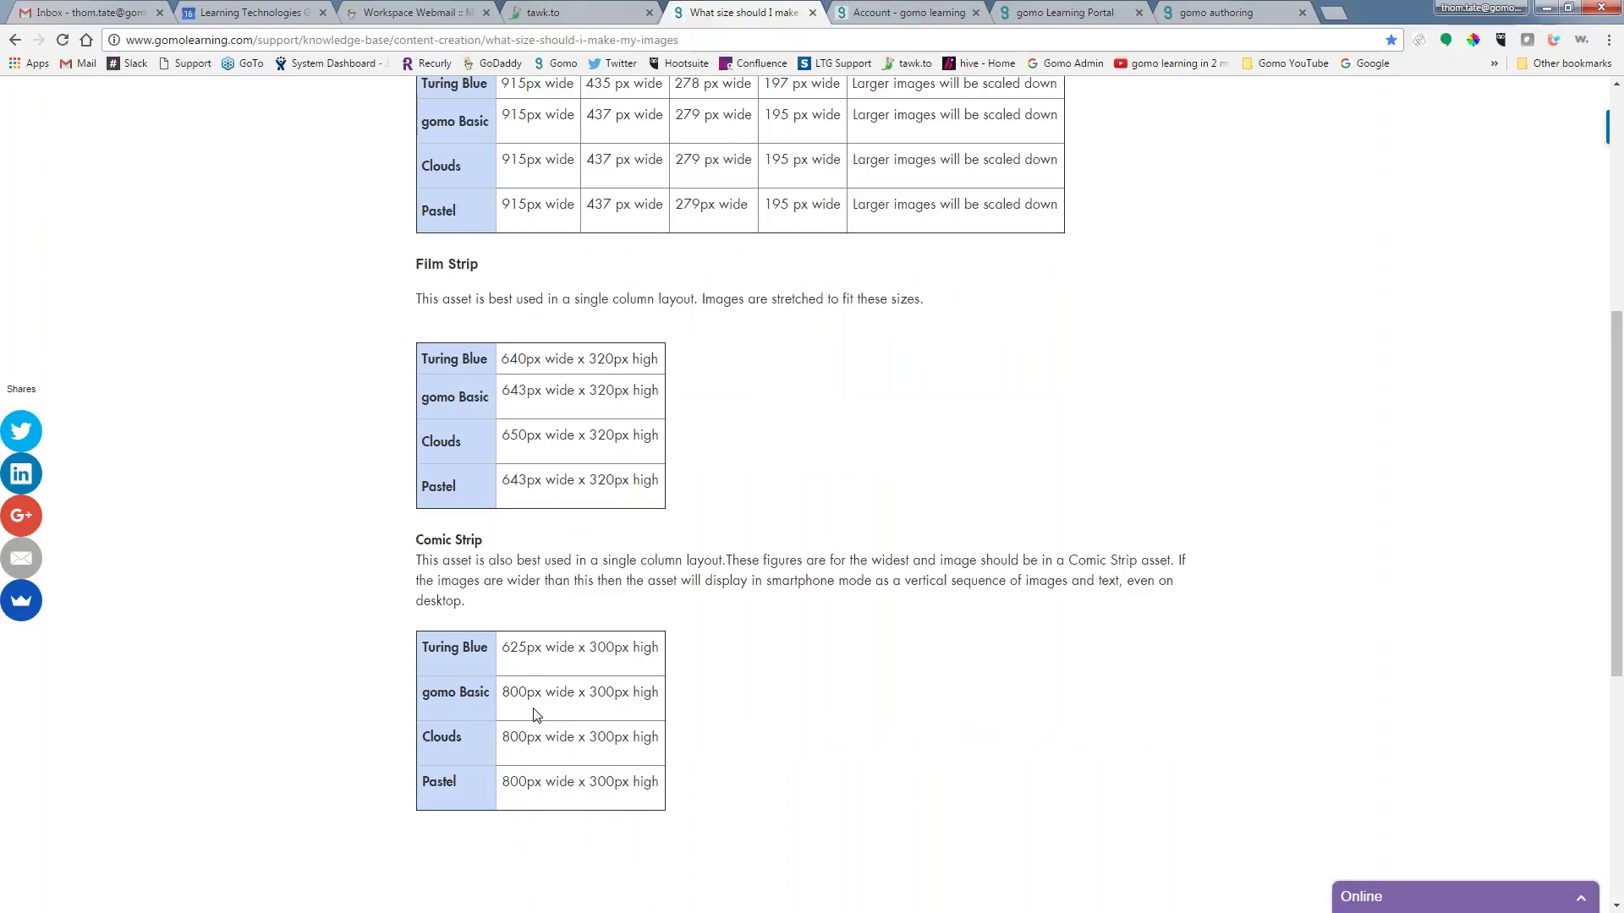
Go back to the gomo authoring tab with the comic strip dialog
left_click(1228, 15)
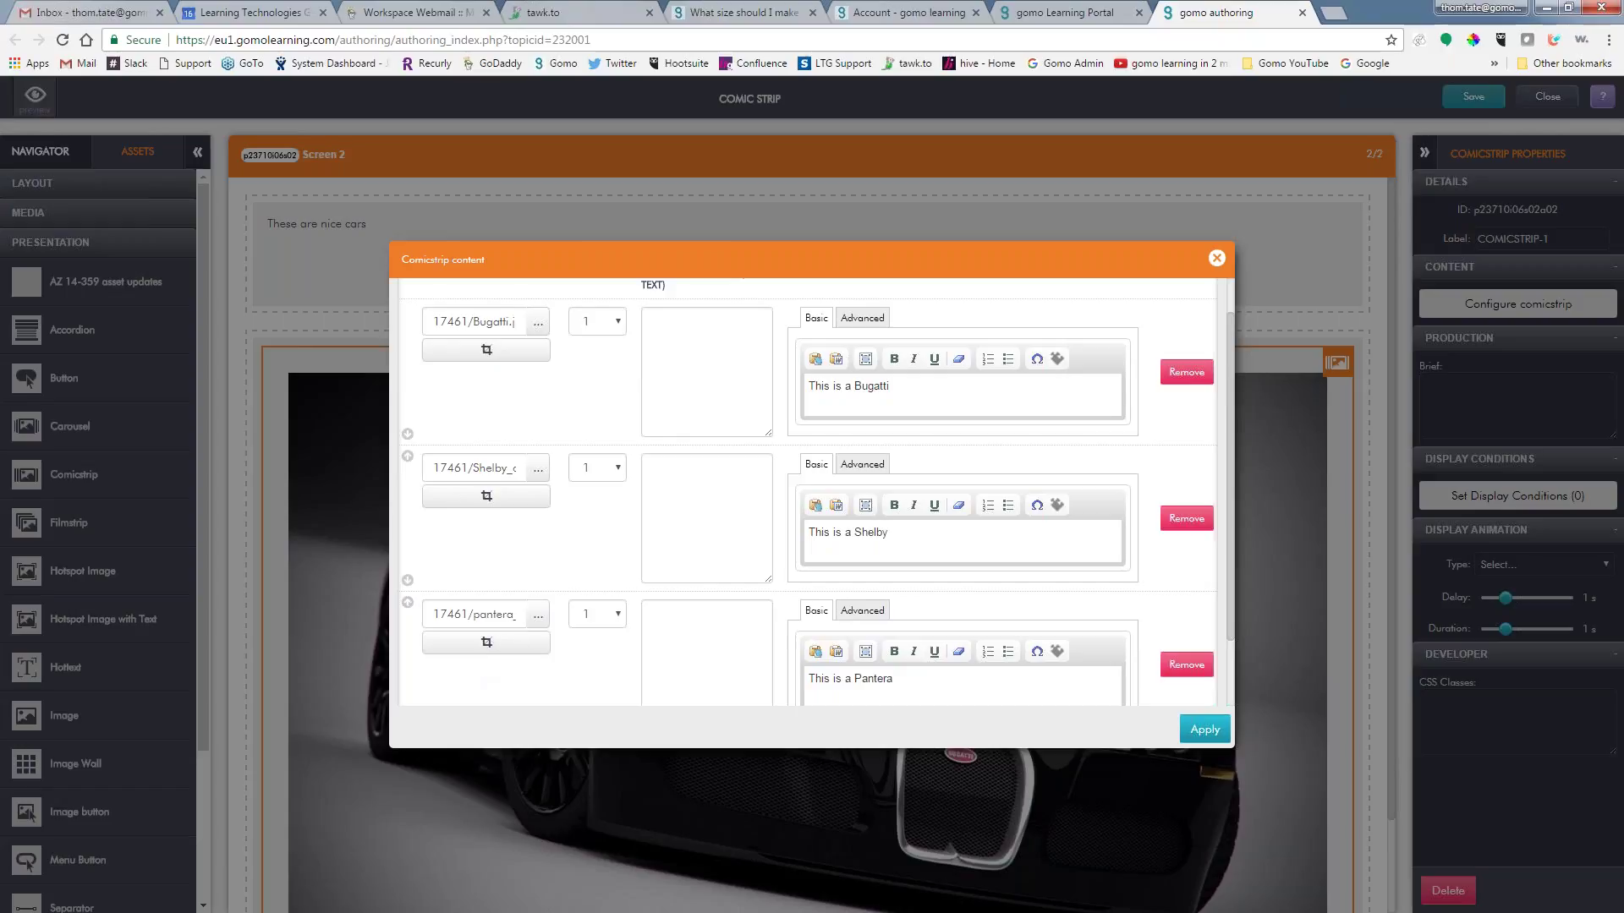
Open the Bugatti image in Edit Image and reduce its scale to 751×422
left_click(486, 353)
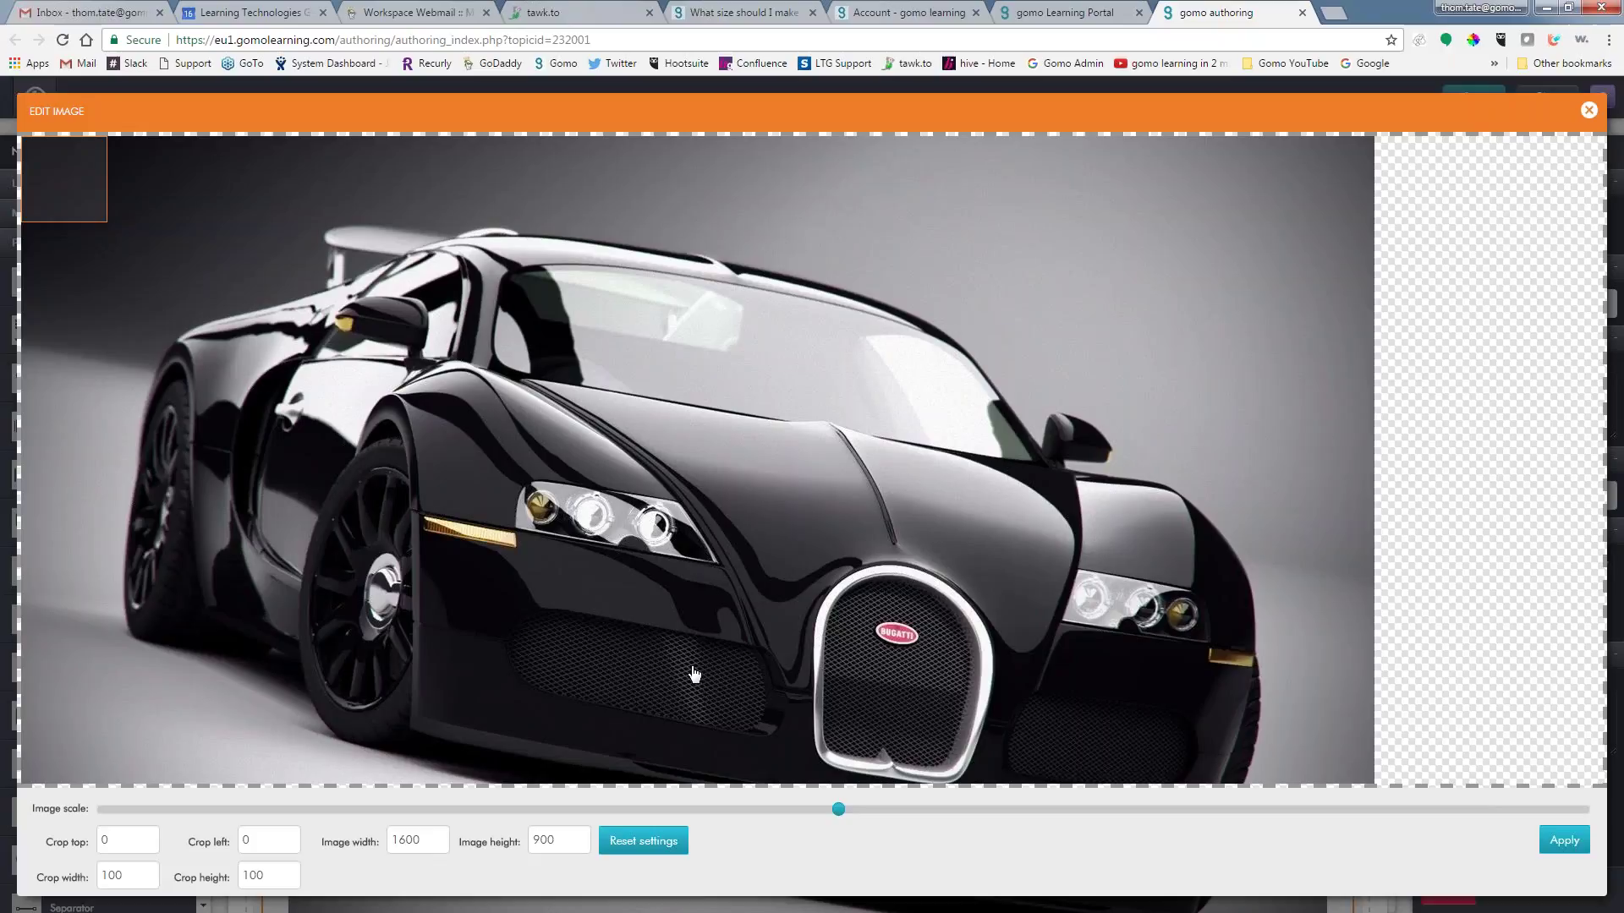
left_click_drag(844, 815, 444, 829)
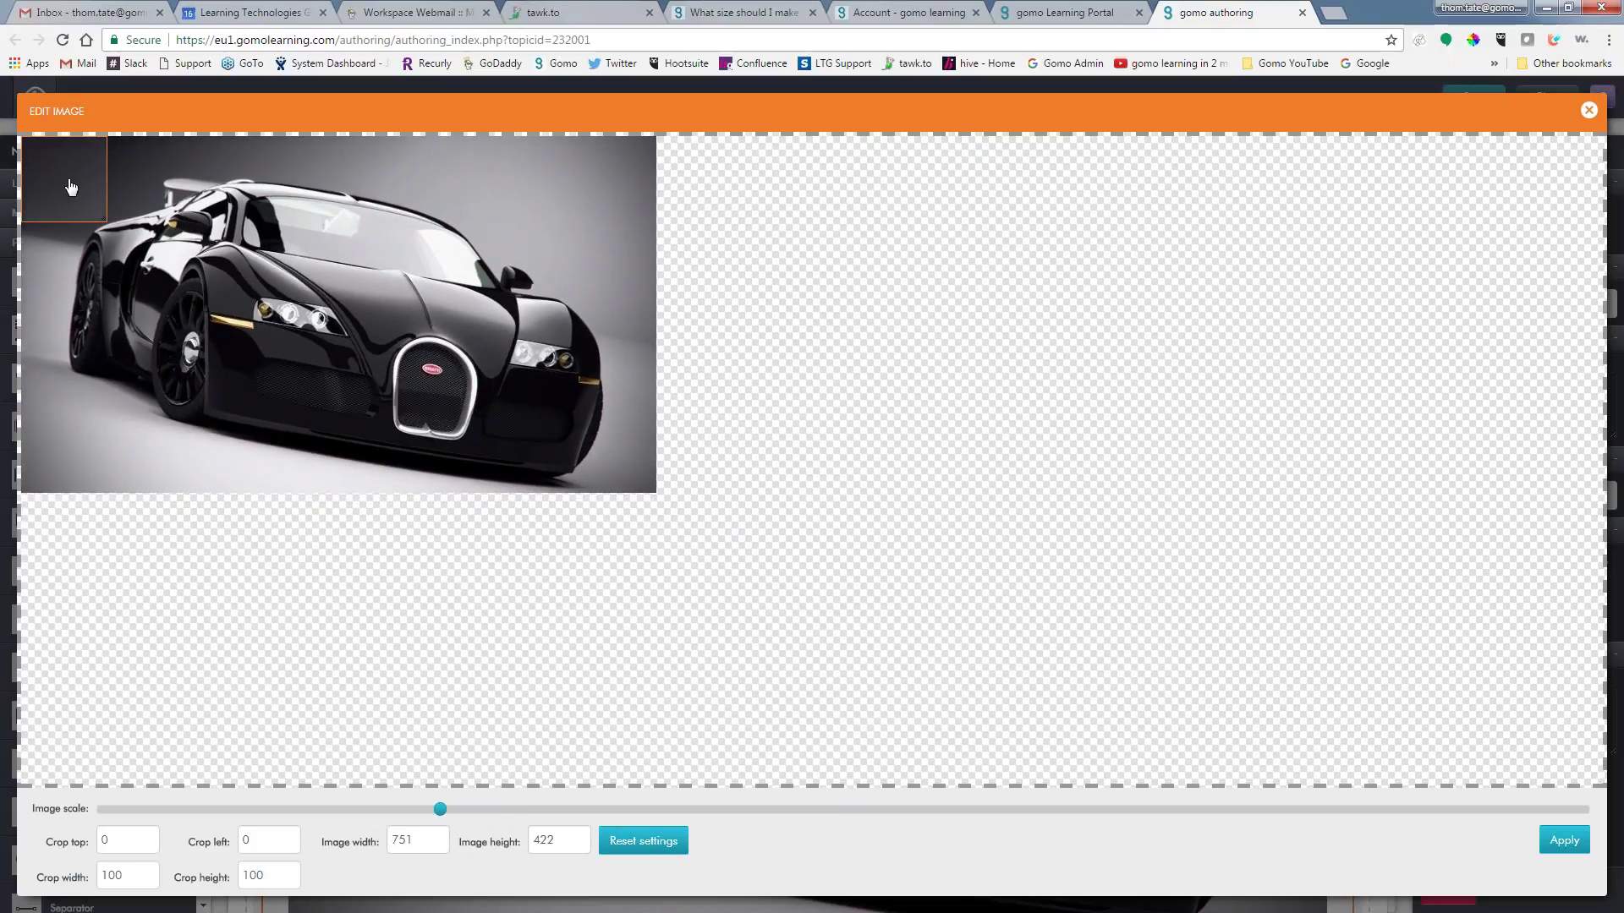
Scale the Bugatti to 587×331, crop it to 524×296, and accept the new file
left_click_drag(69, 186, 100, 243)
left_click_drag(439, 810, 403, 811)
left_click_drag(93, 246, 84, 211)
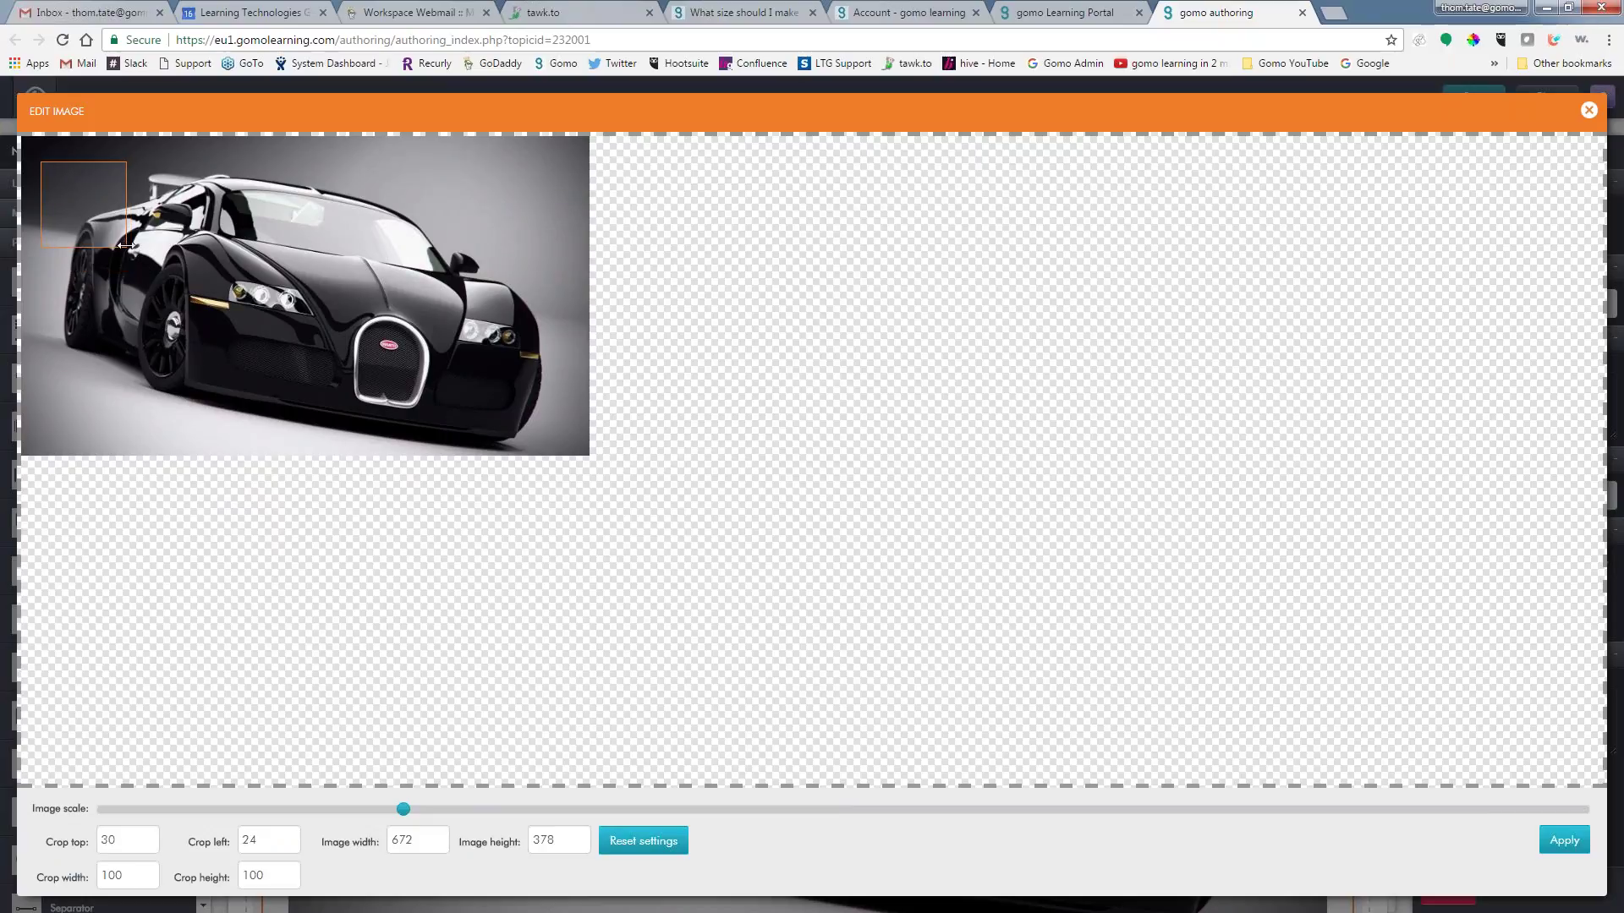
mouse_move(126, 247)
left_mouse_down()
mouse_move(567, 233)
mouse_move(565, 447)
left_mouse_up()
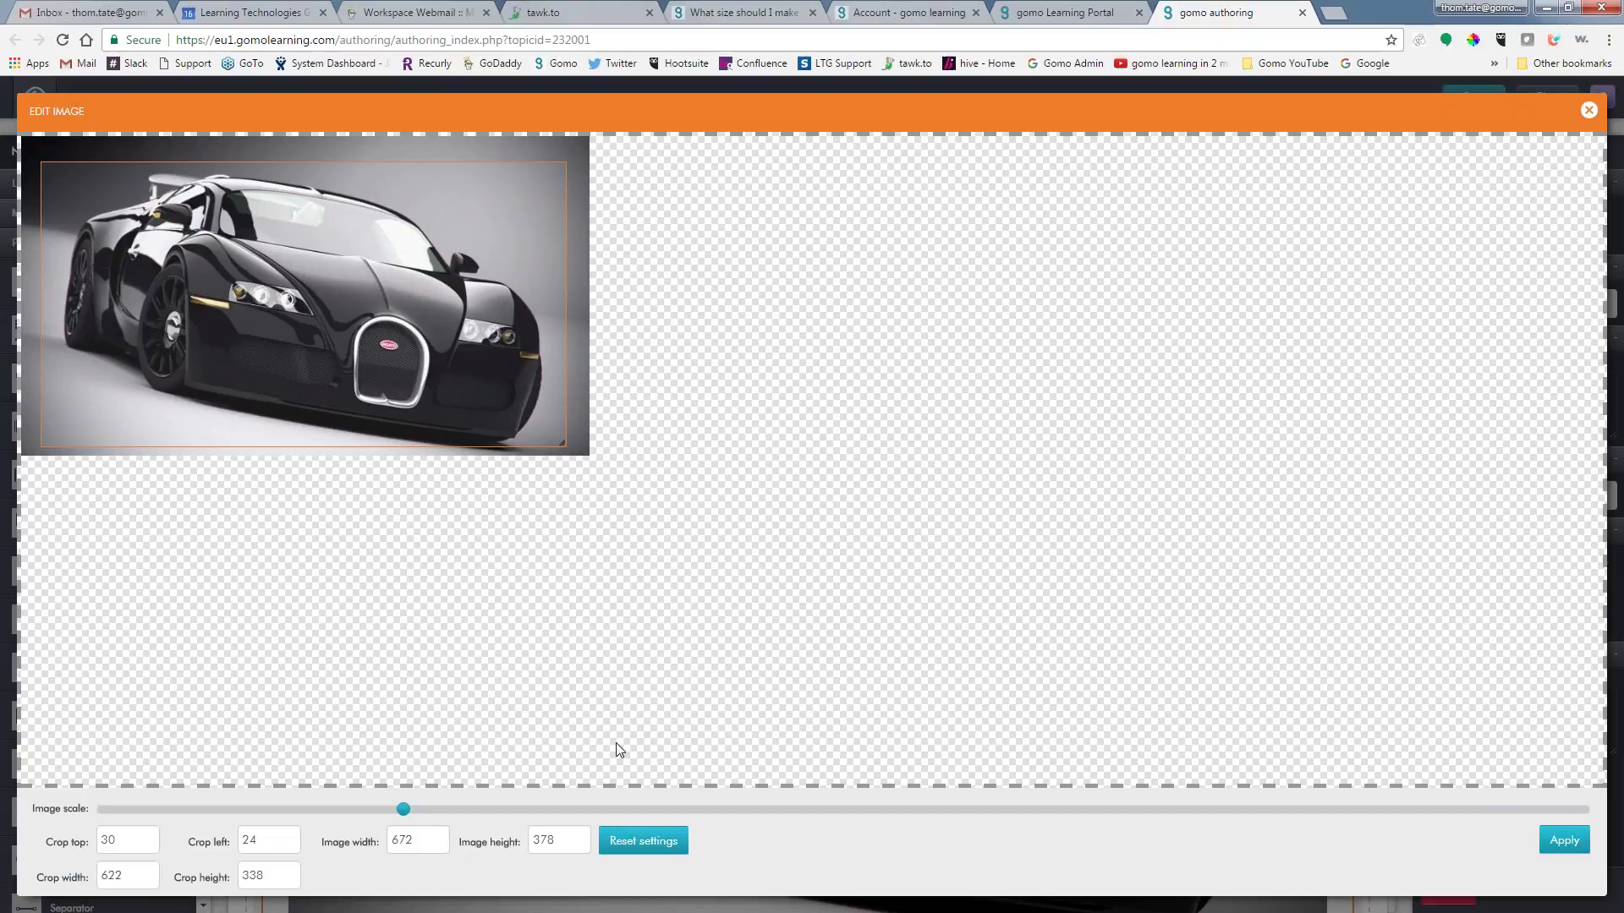
left_click_drag(406, 812, 380, 812)
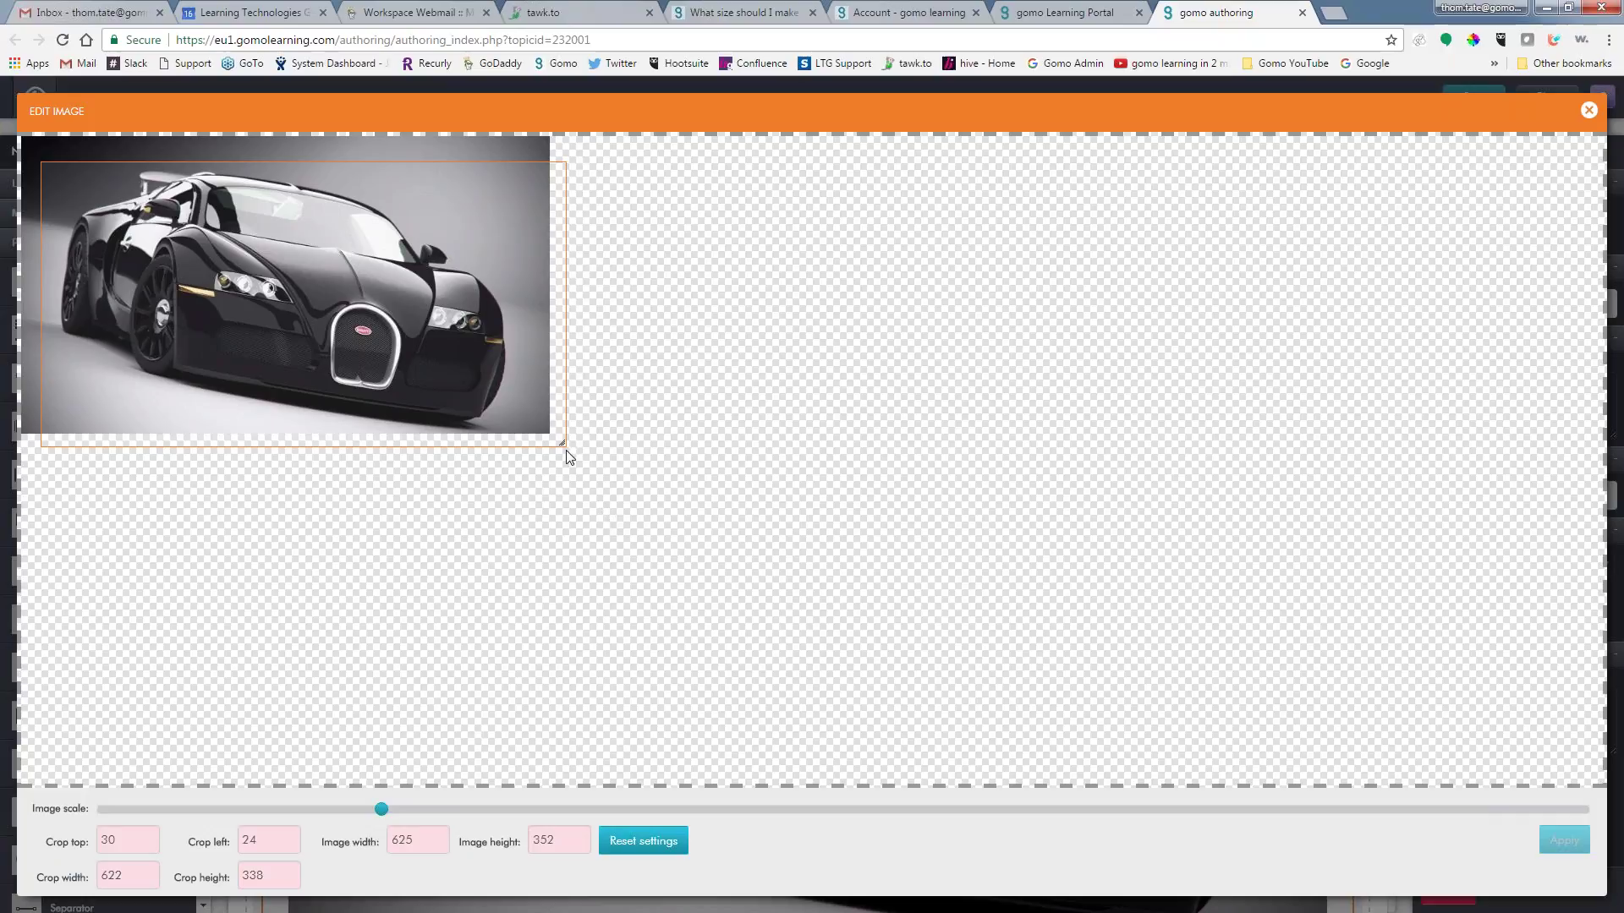
left_click_drag(562, 445, 512, 411)
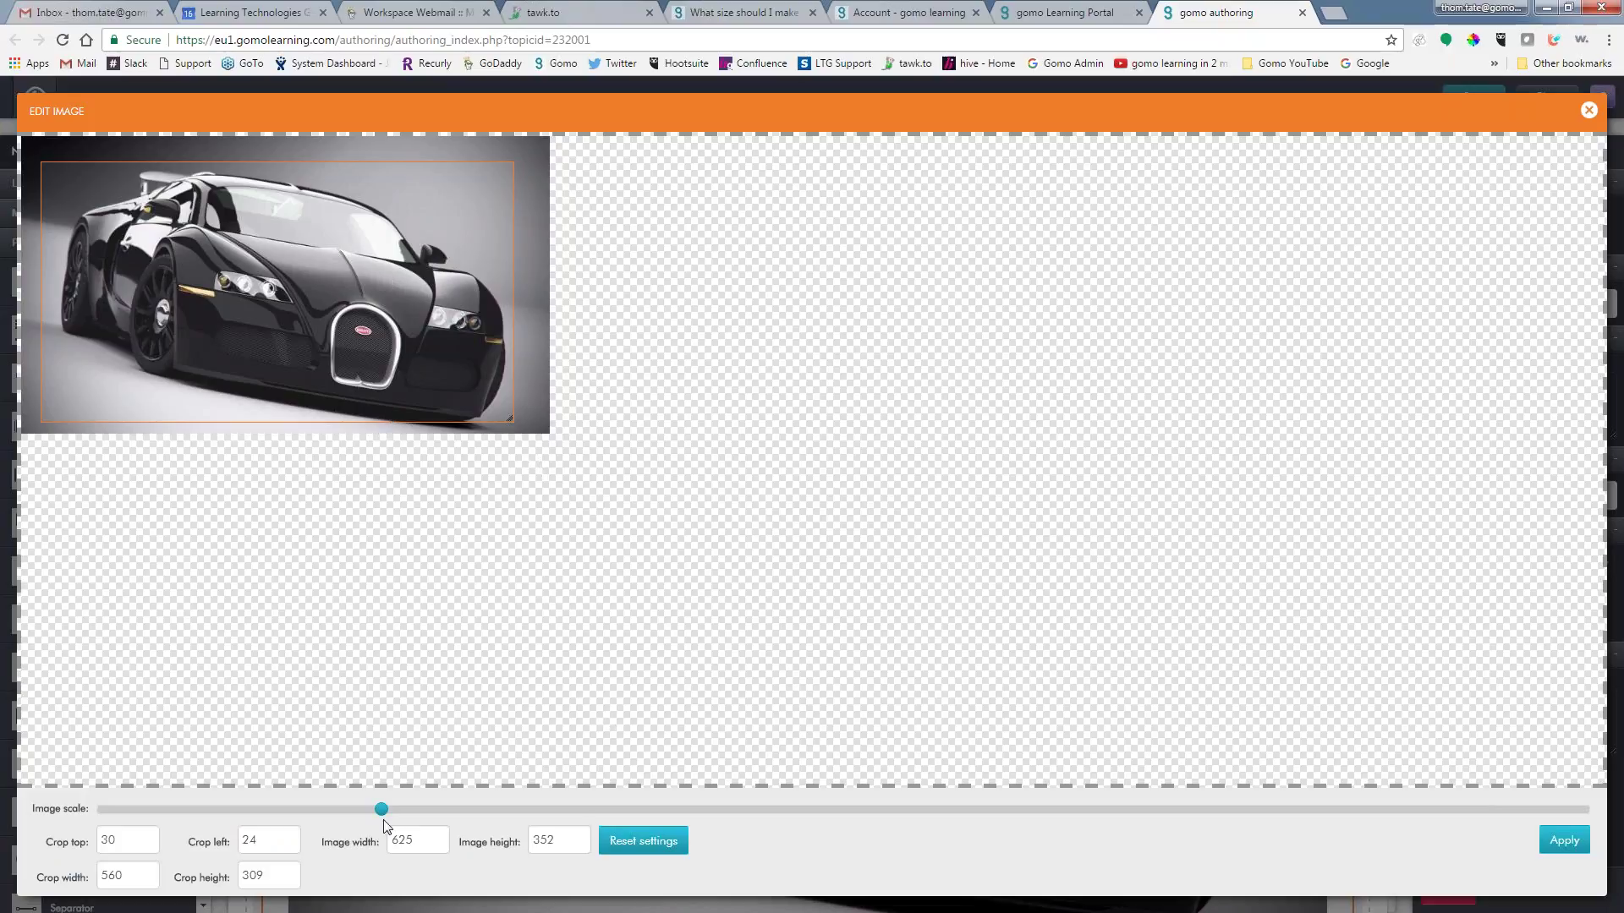
left_click_drag(380, 811, 363, 810)
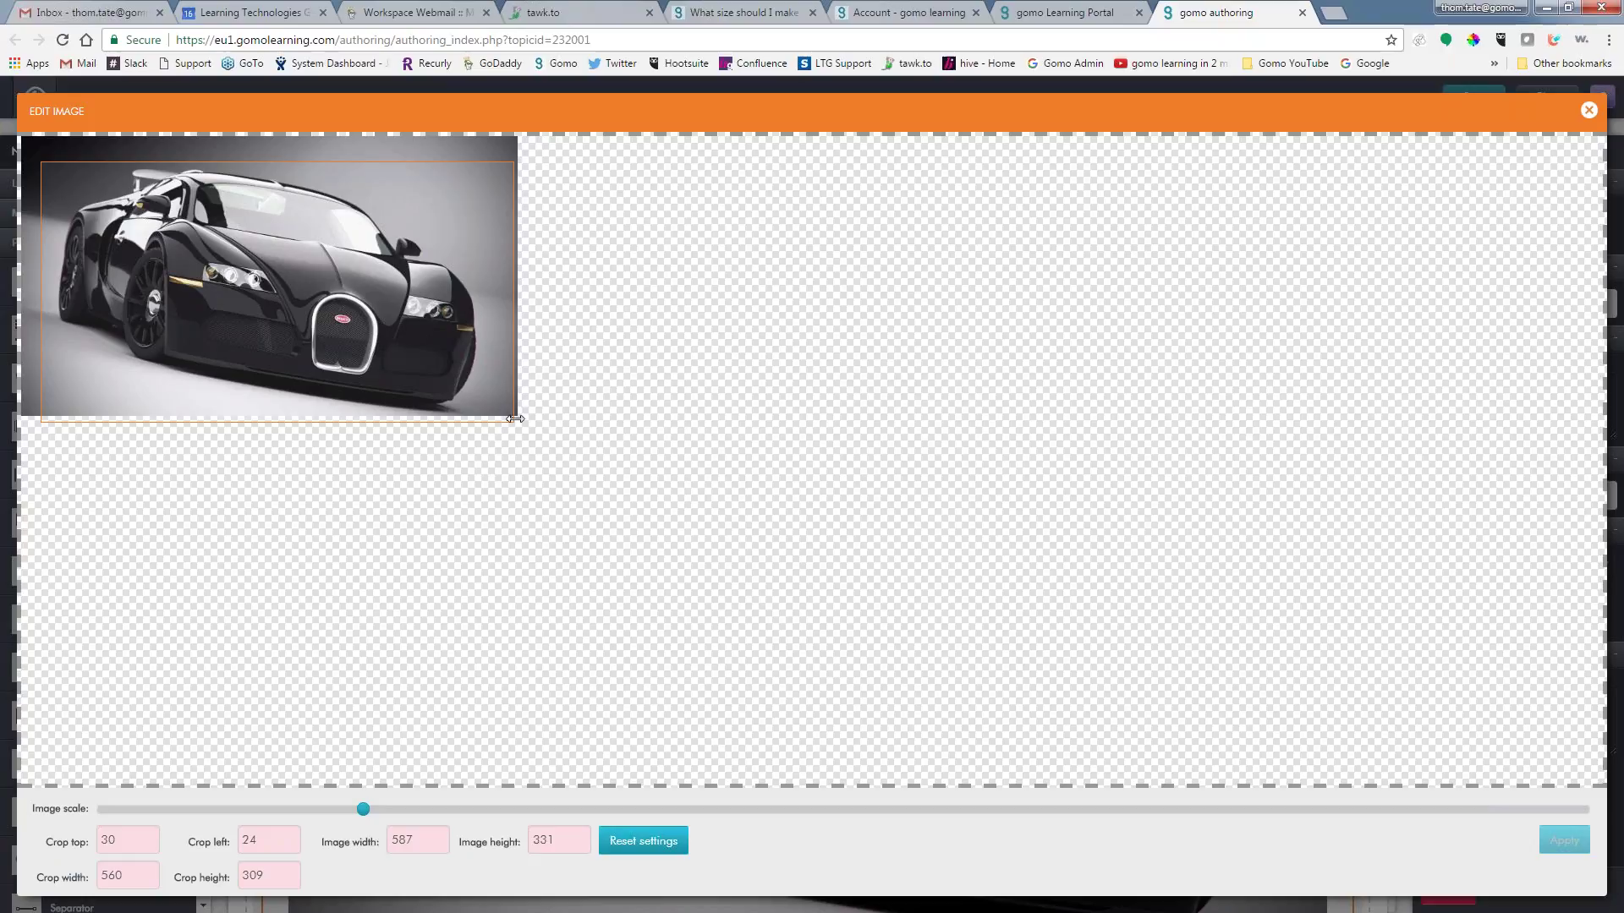
left_click_drag(512, 422, 447, 413)
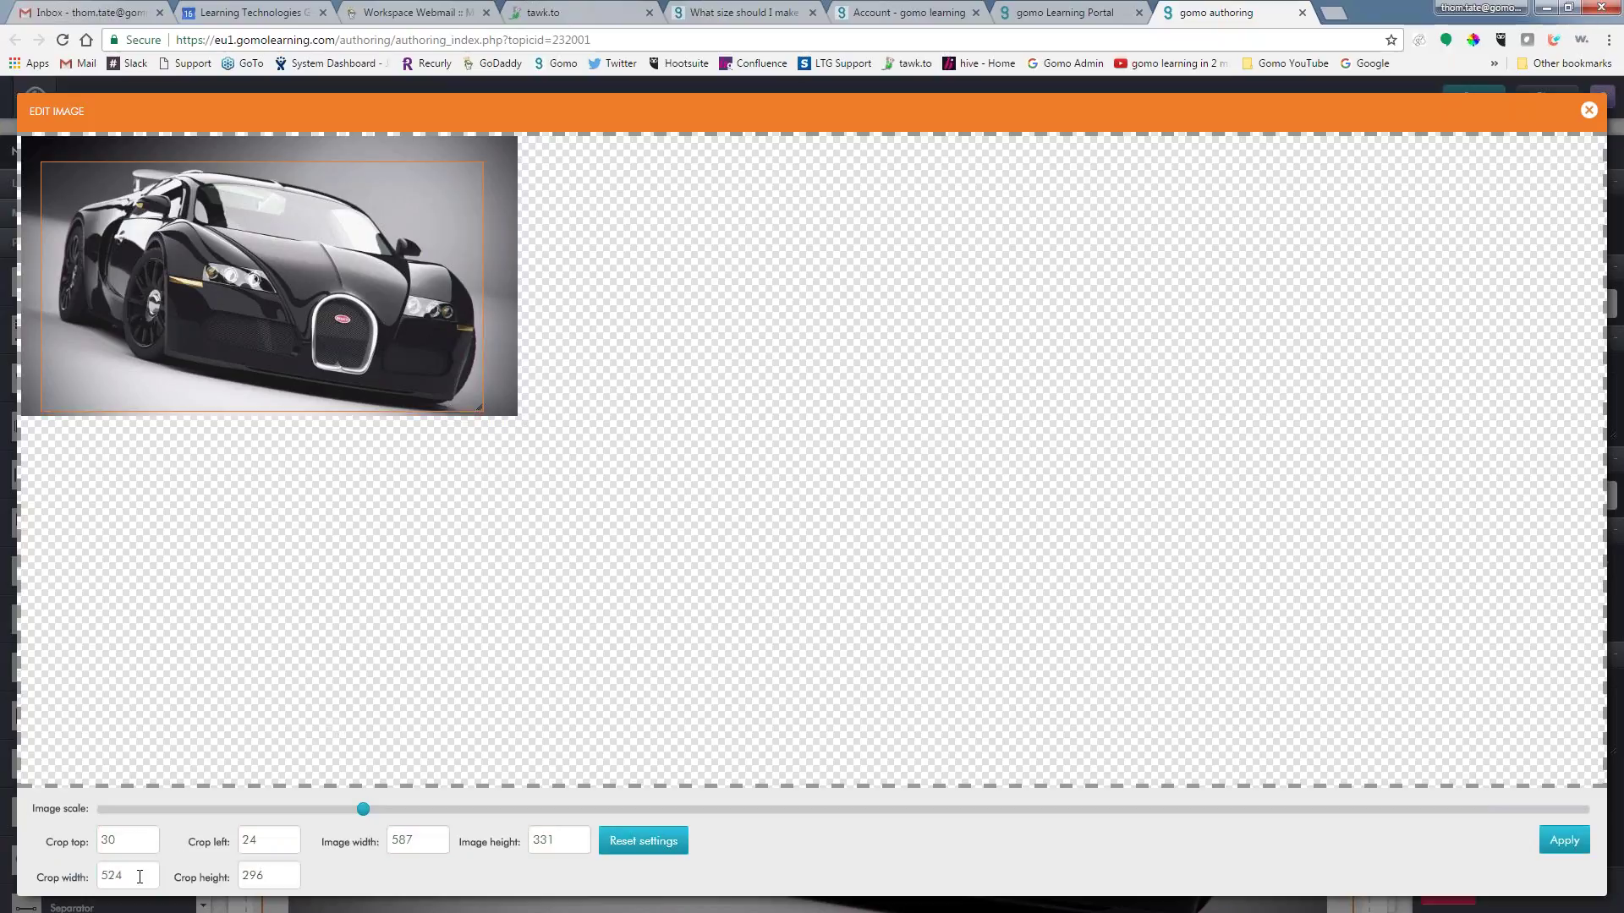
left_click(1564, 840)
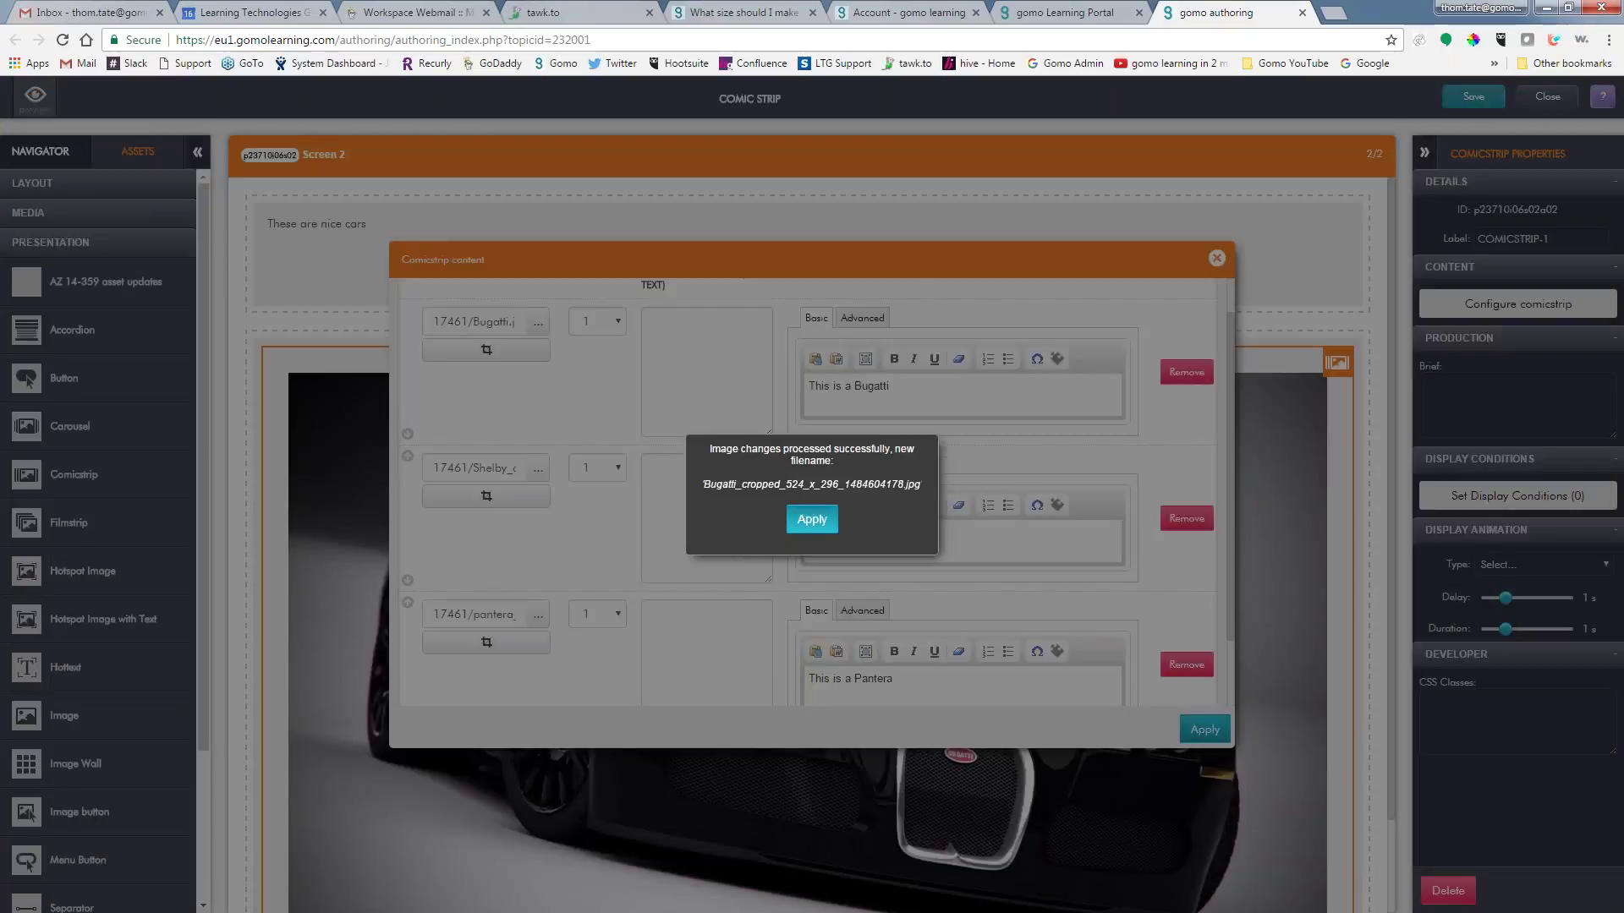
left_click(819, 520)
Apply the comic strip content changes and save Screen 2
left_click(1205, 730)
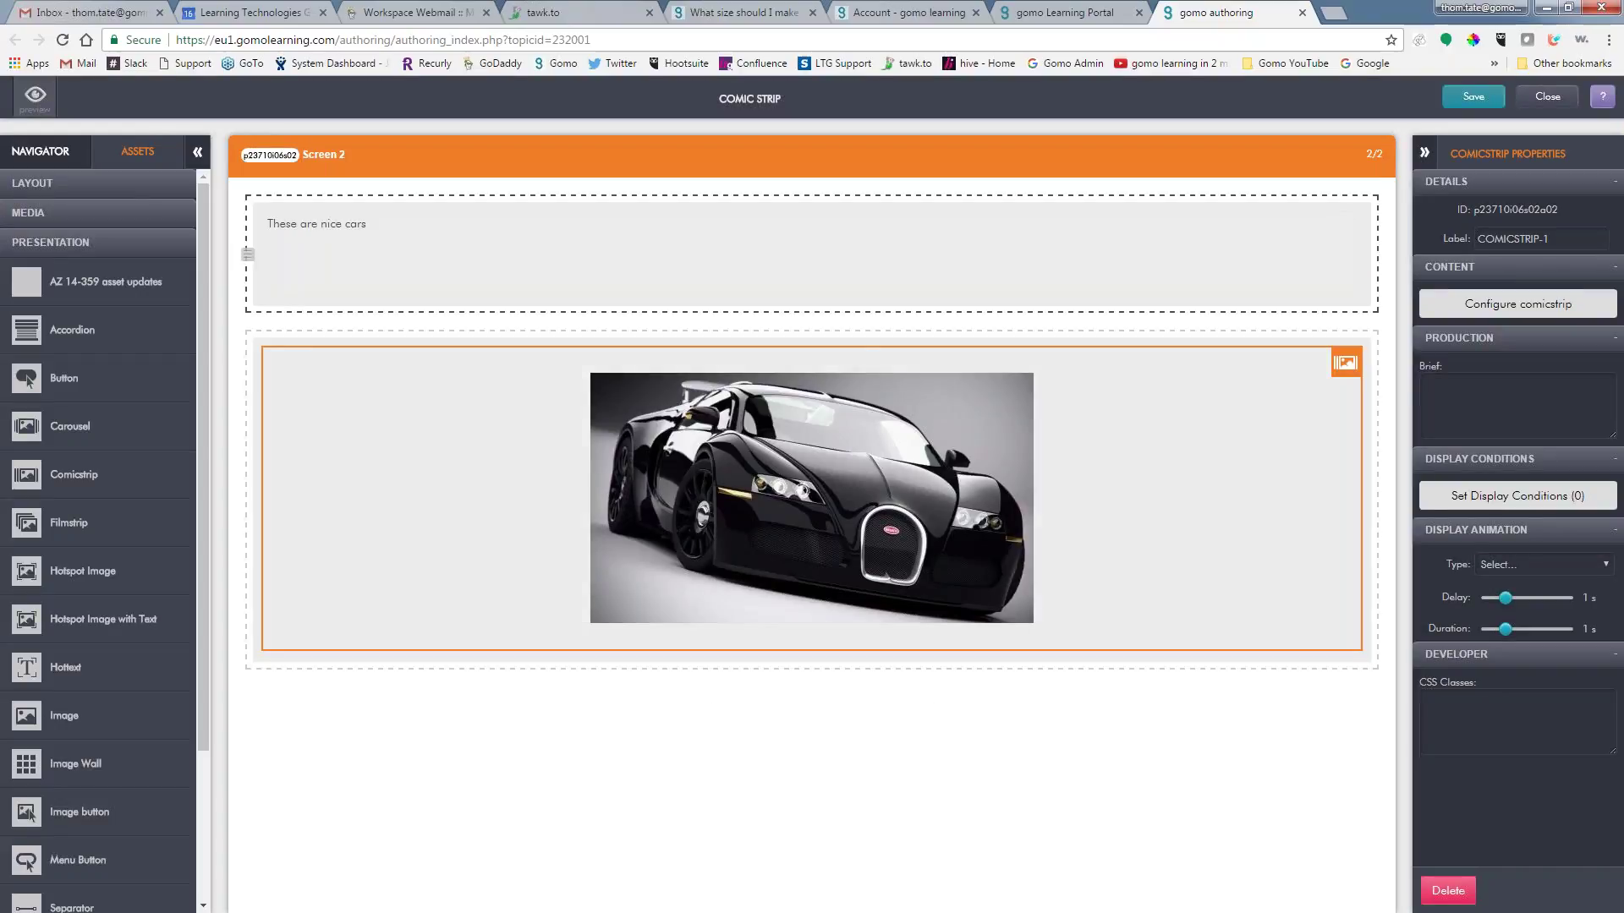
left_click(1469, 98)
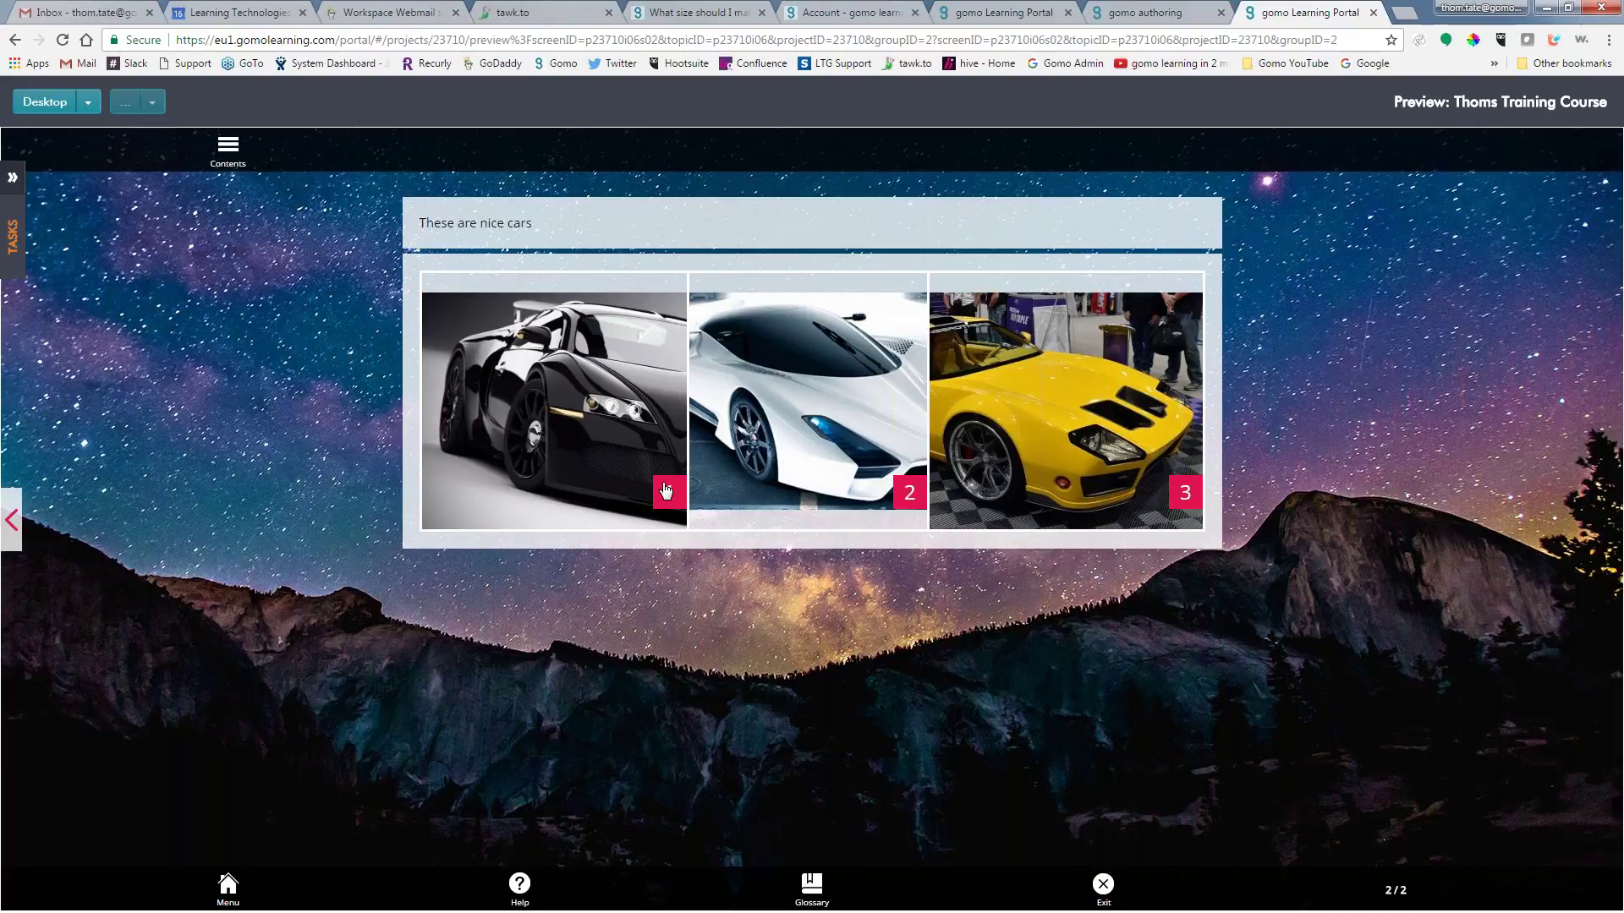
Open and close the Bugatti, Shelby and Pantera pop-up captions
left_click(648, 507)
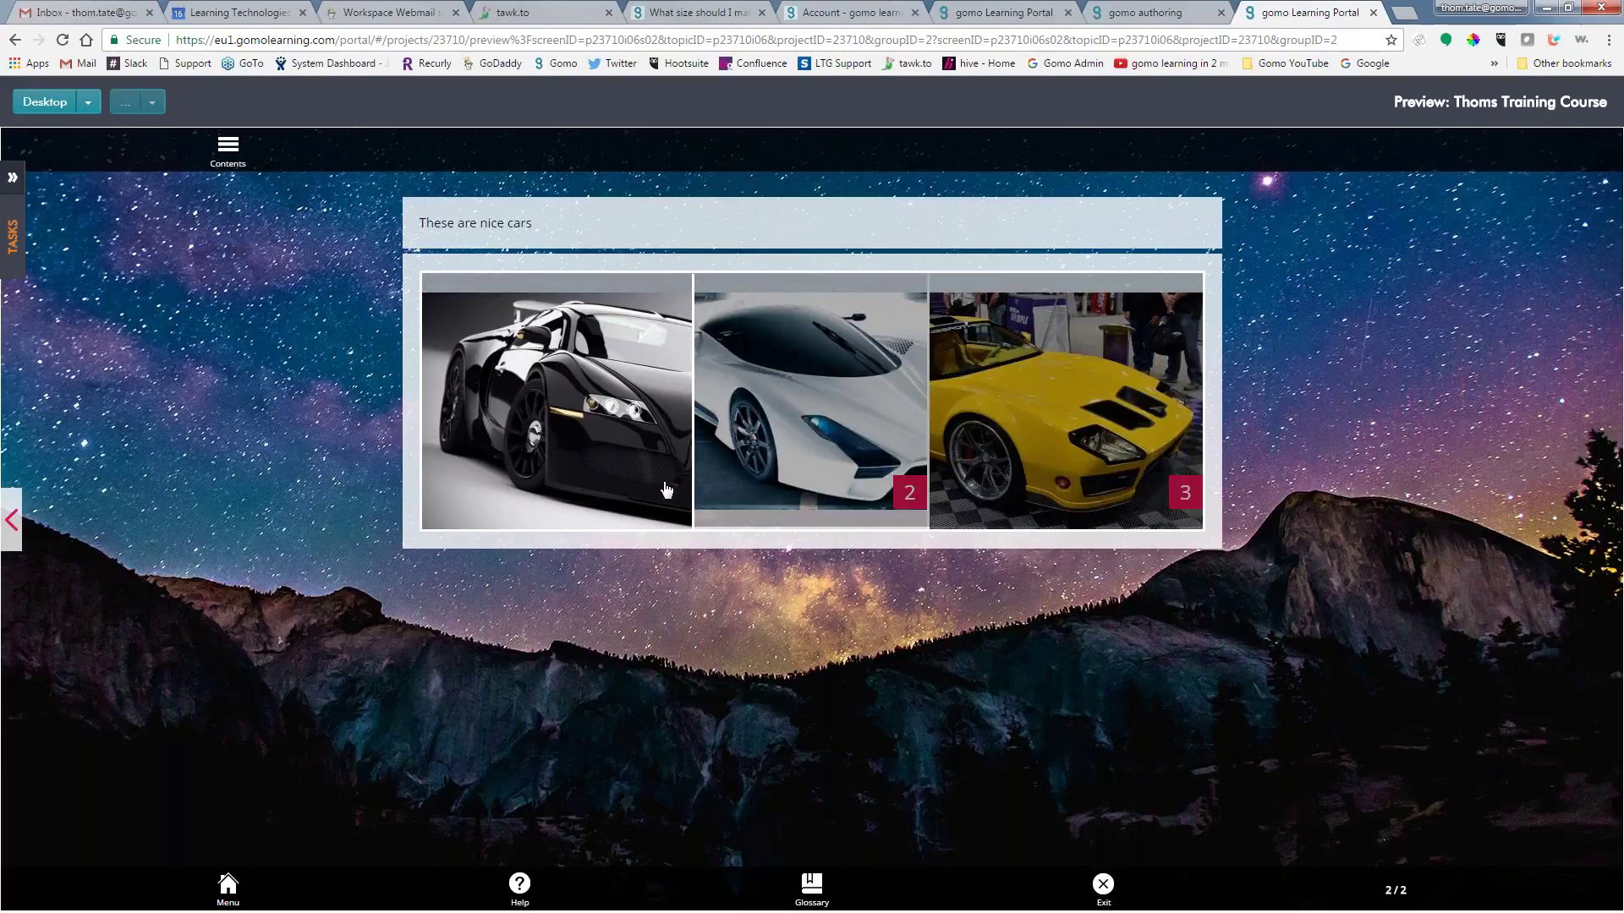
left_click(849, 414)
left_click(906, 488)
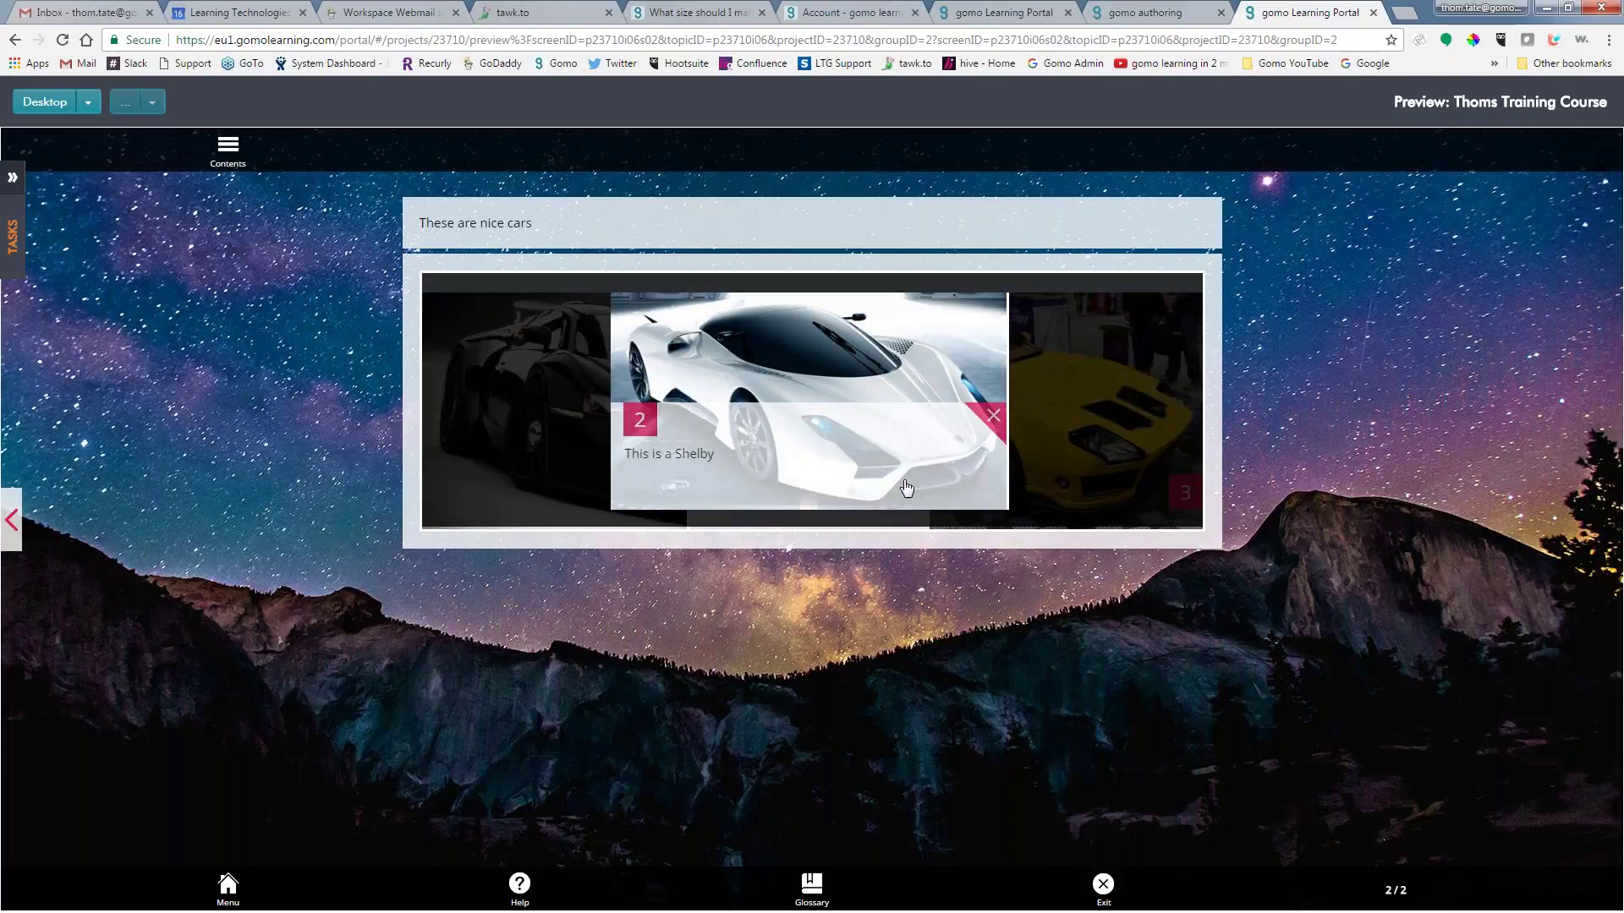
left_click(980, 434)
left_click(1184, 492)
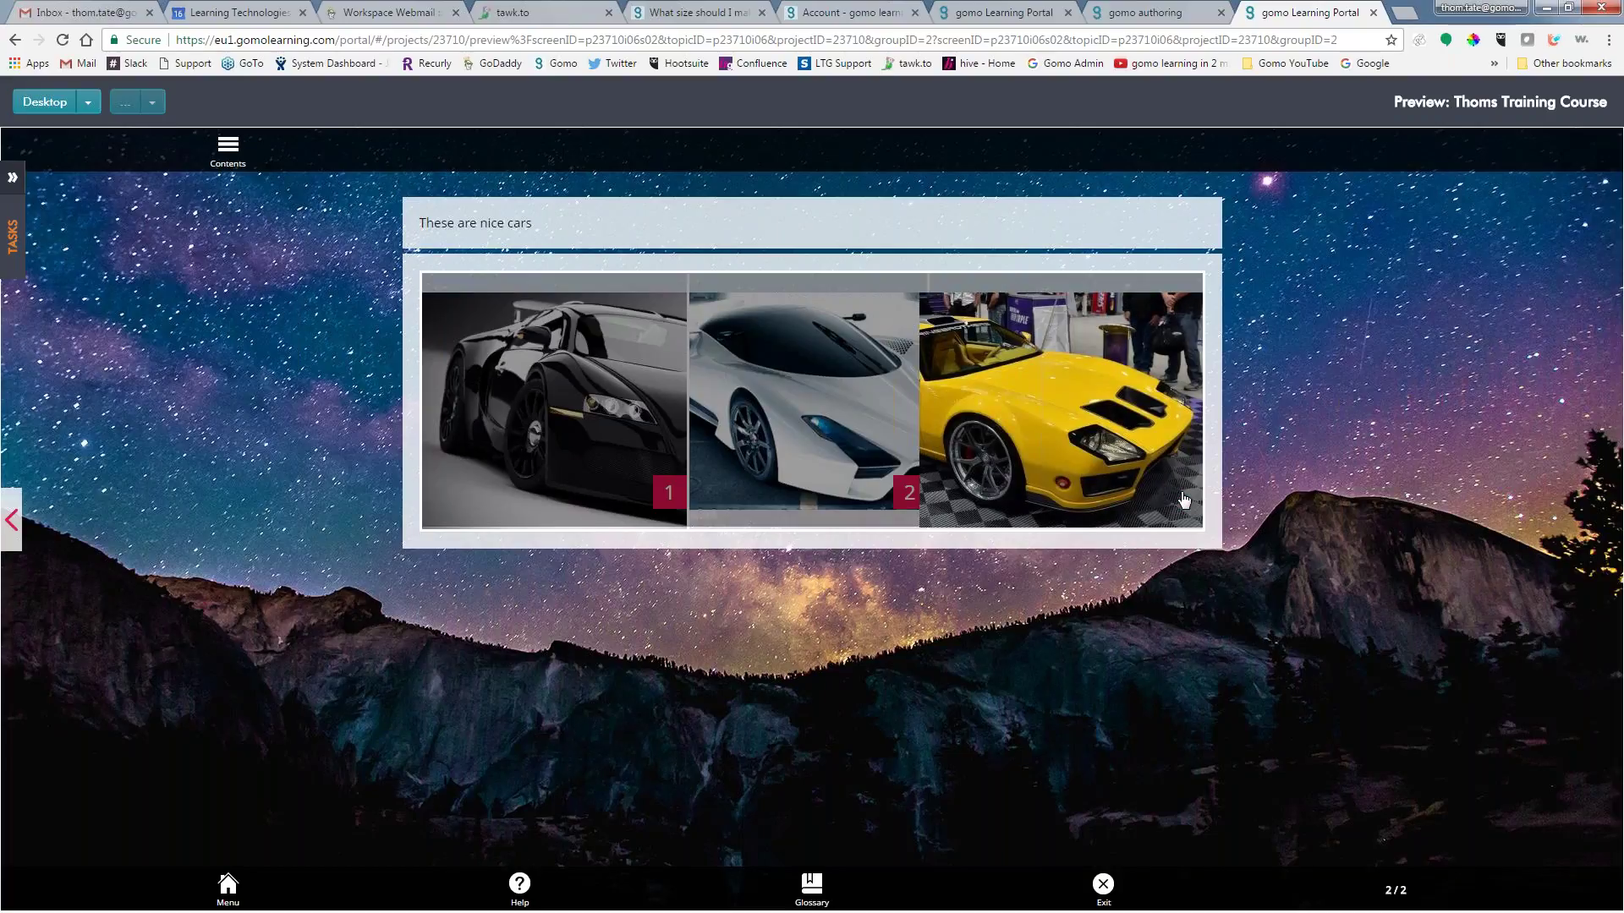
left_click(1187, 419)
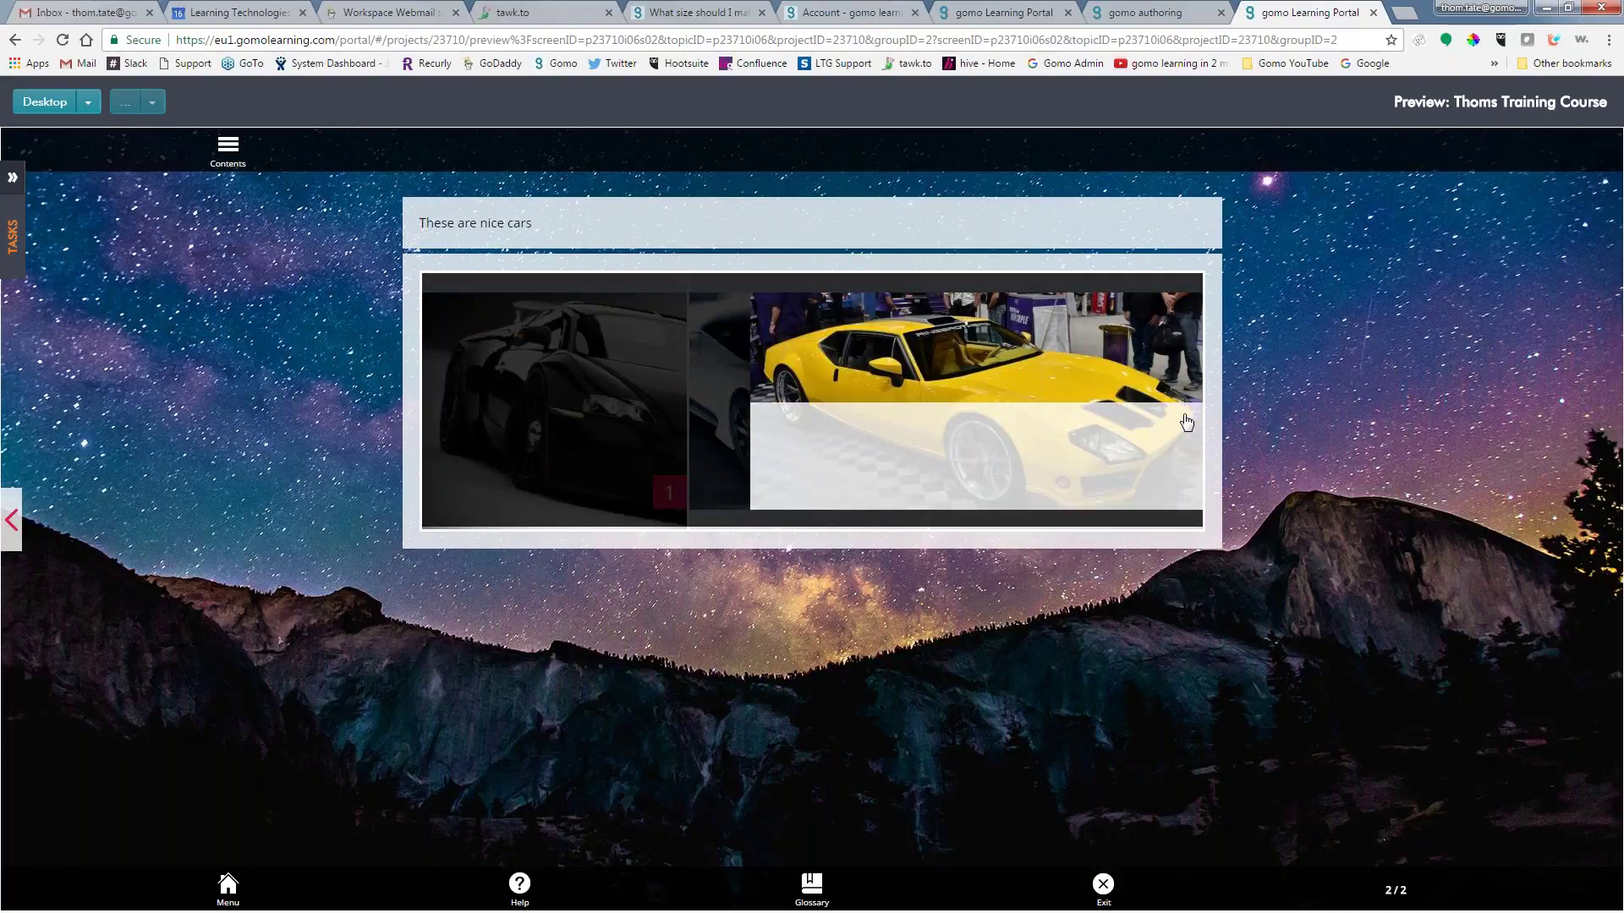